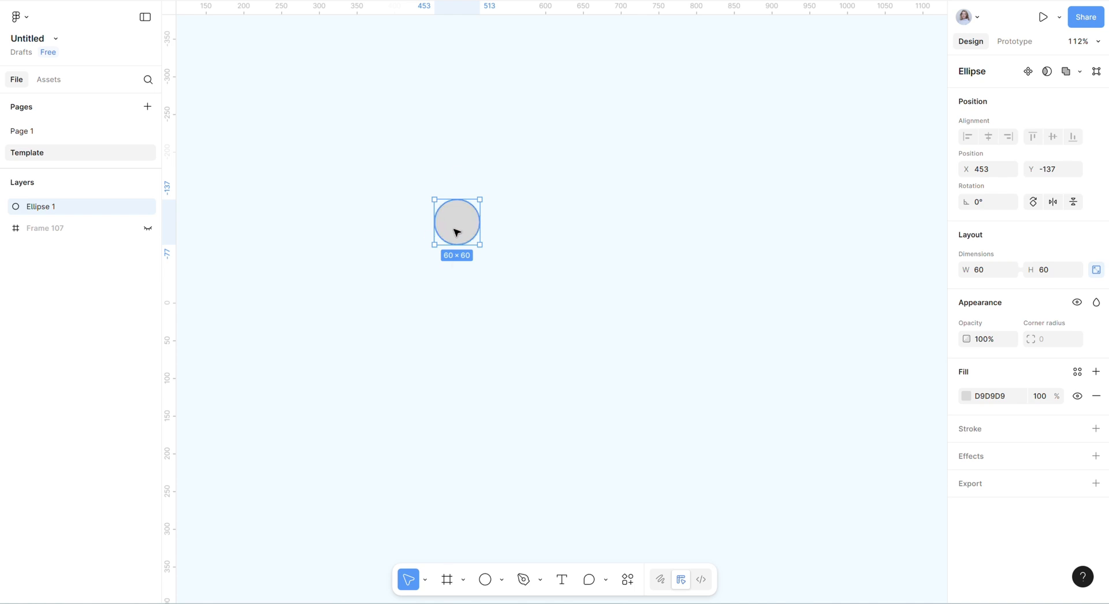
- Fill the 60×60 ellipse with a smiling-woman photo from an Unsplash 'girl' search
right_click(456, 231)
mouse_move(504, 444)
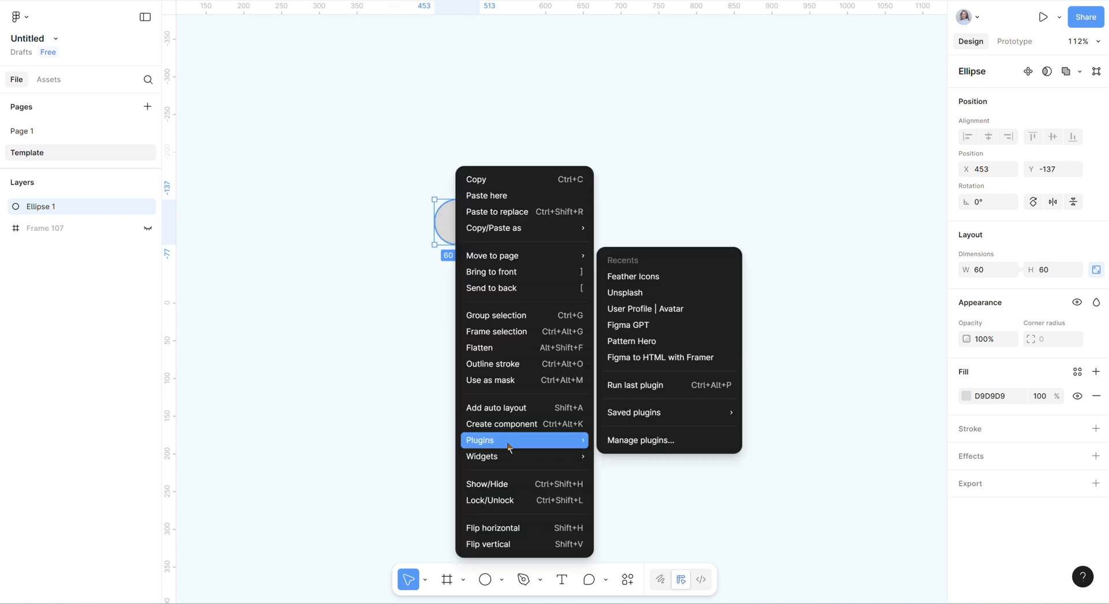
click(659, 298)
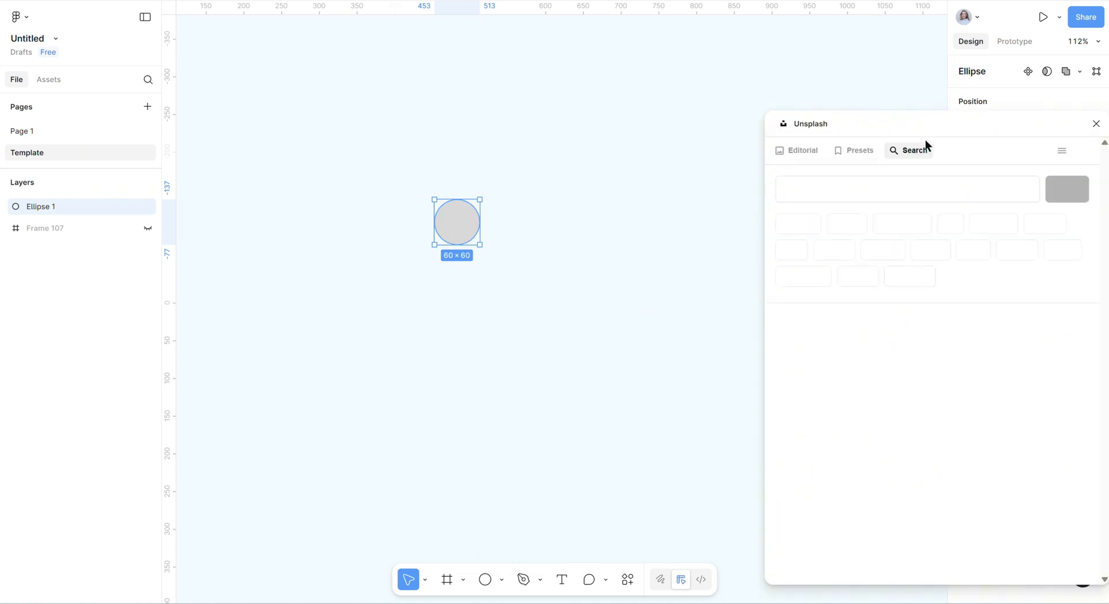
click(911, 194)
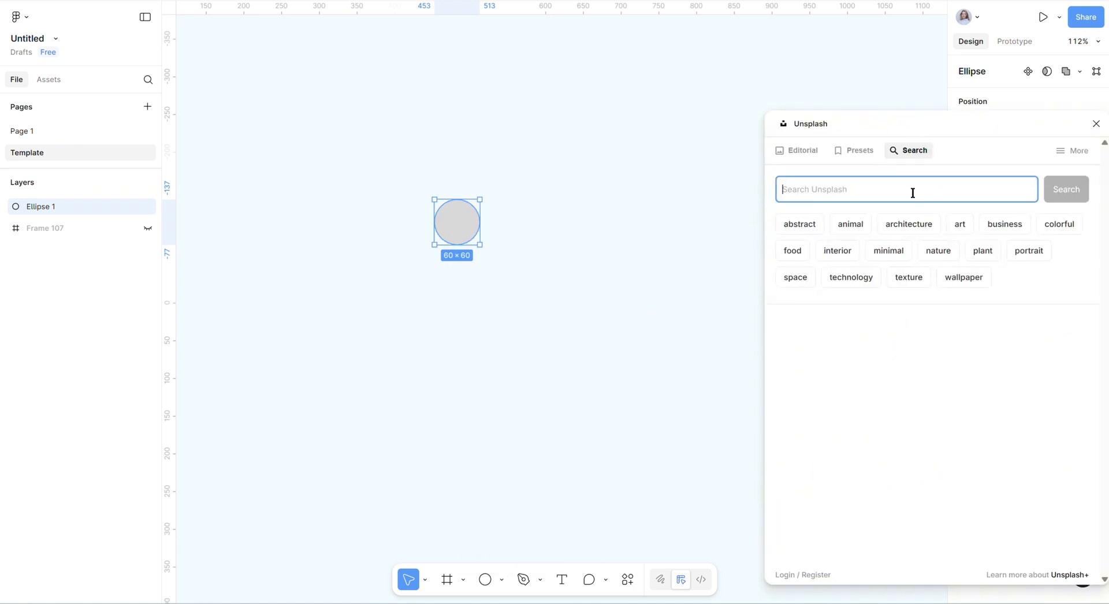
text(girl)
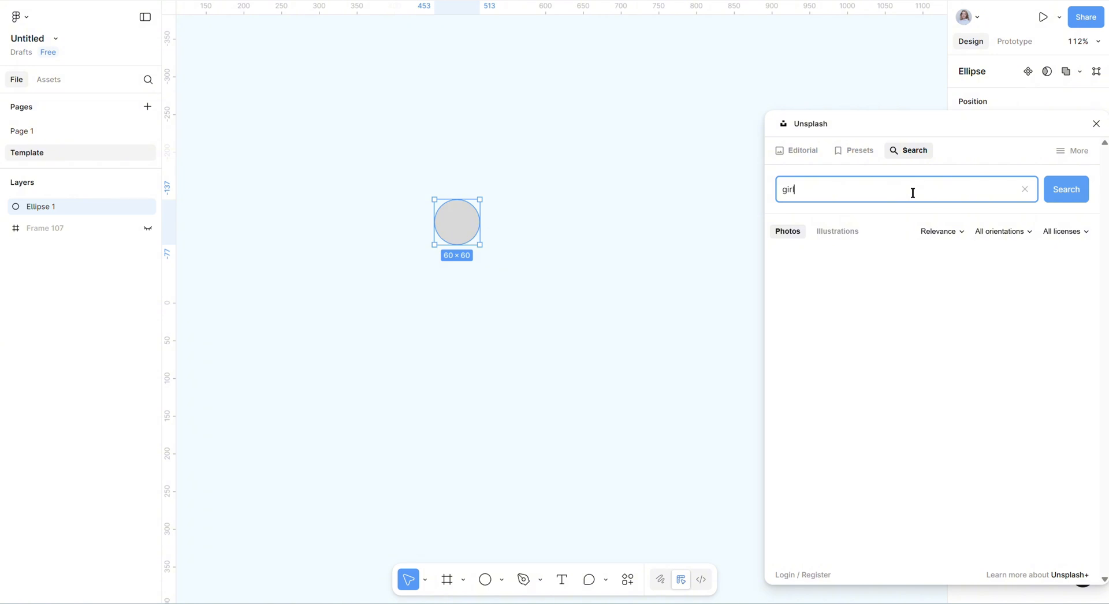
scroll(990, 377, down, 10)
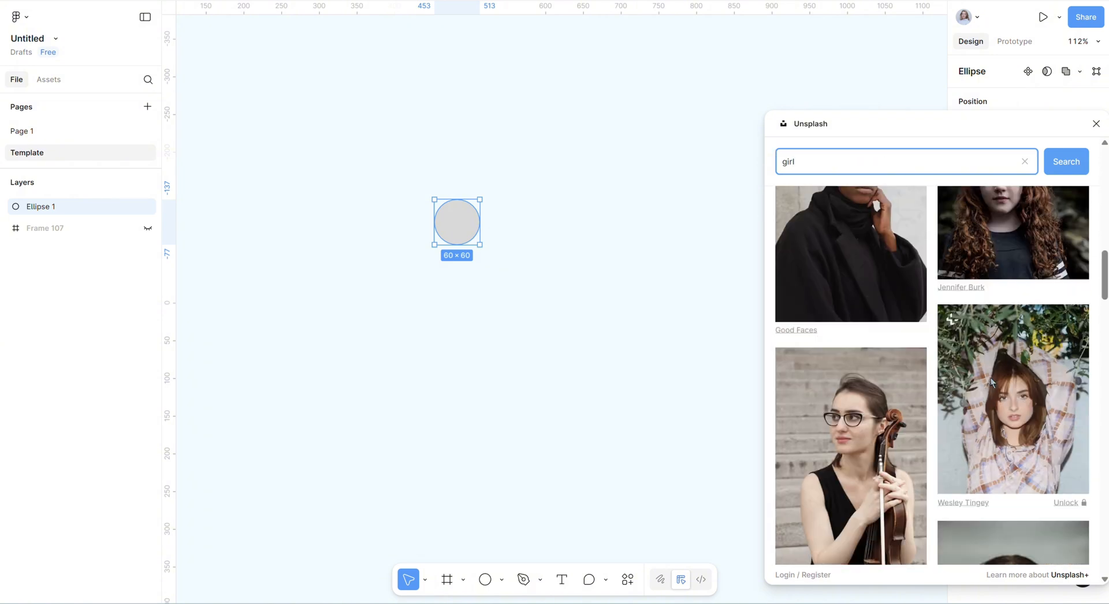
scroll(990, 376, down, 10)
click(996, 317)
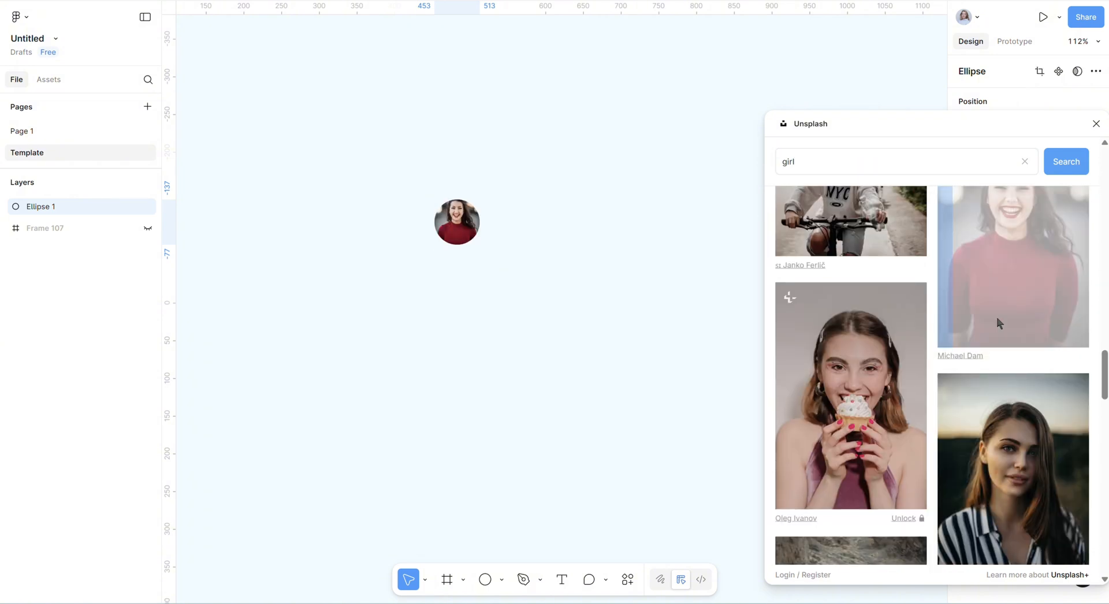
click(1096, 123)
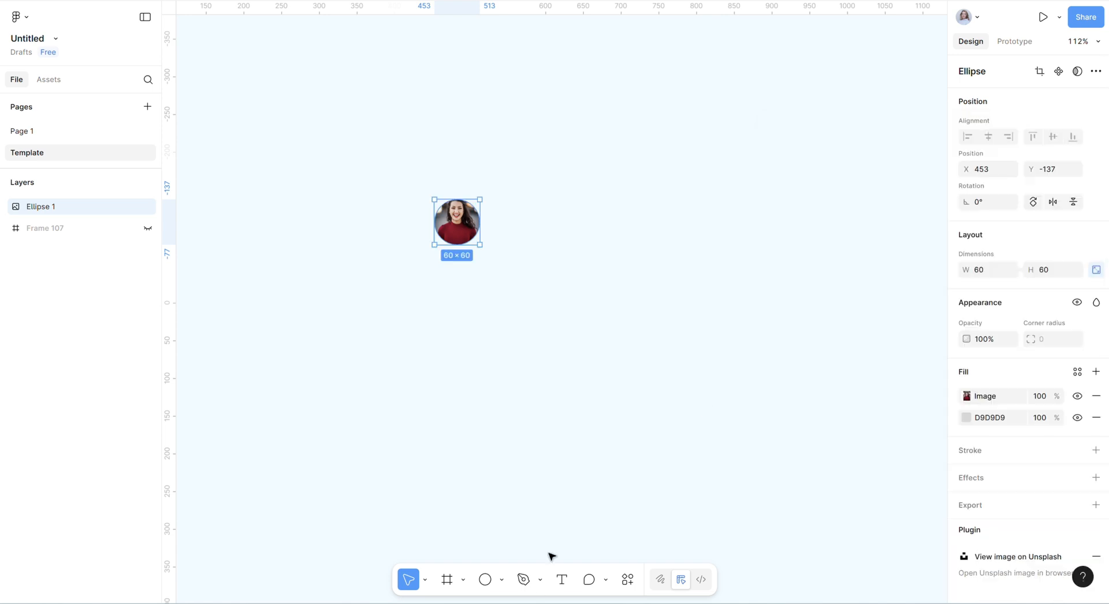
- Add a username text label below the avatar photo and select it with Ellipse 1
click(560, 580)
key(Escape)
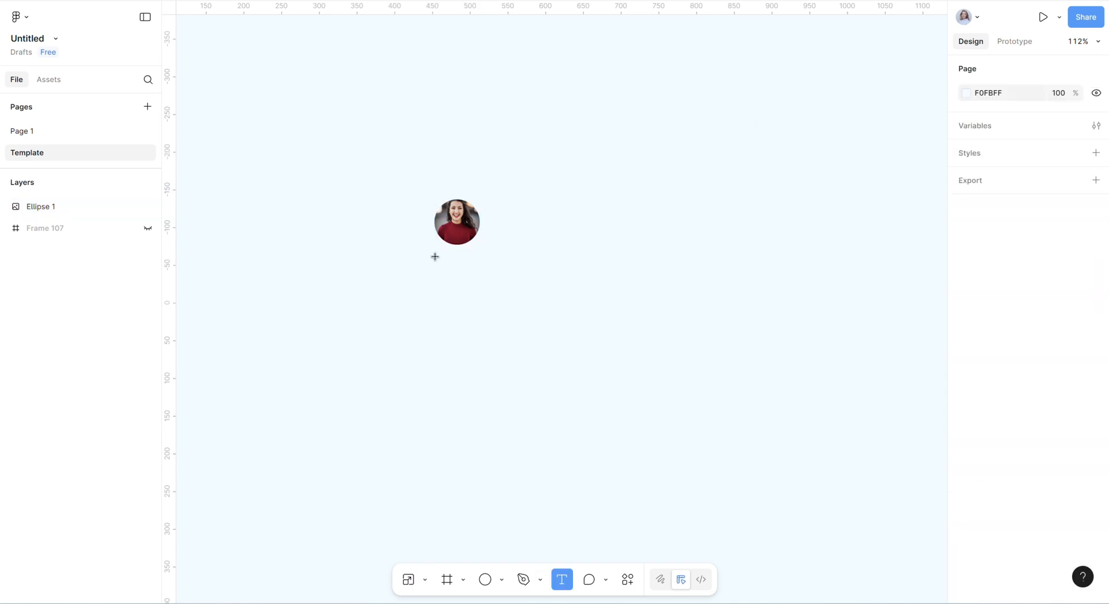
click(437, 263)
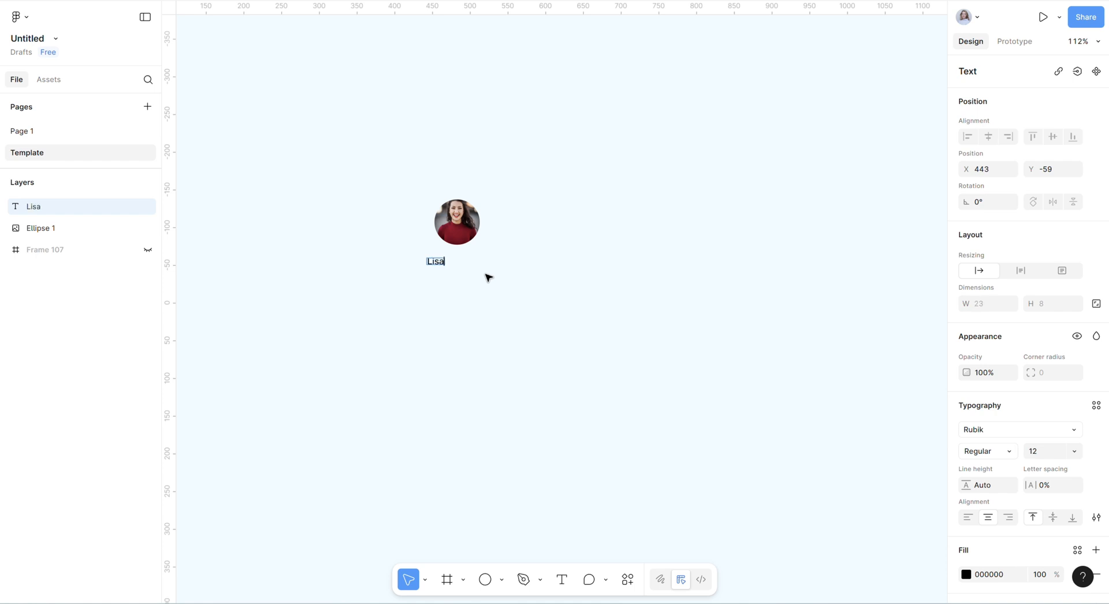
text(LisaBe)
key(BackSpace)
key(BackSpace)
text(Bell)
shift+click(41, 229)
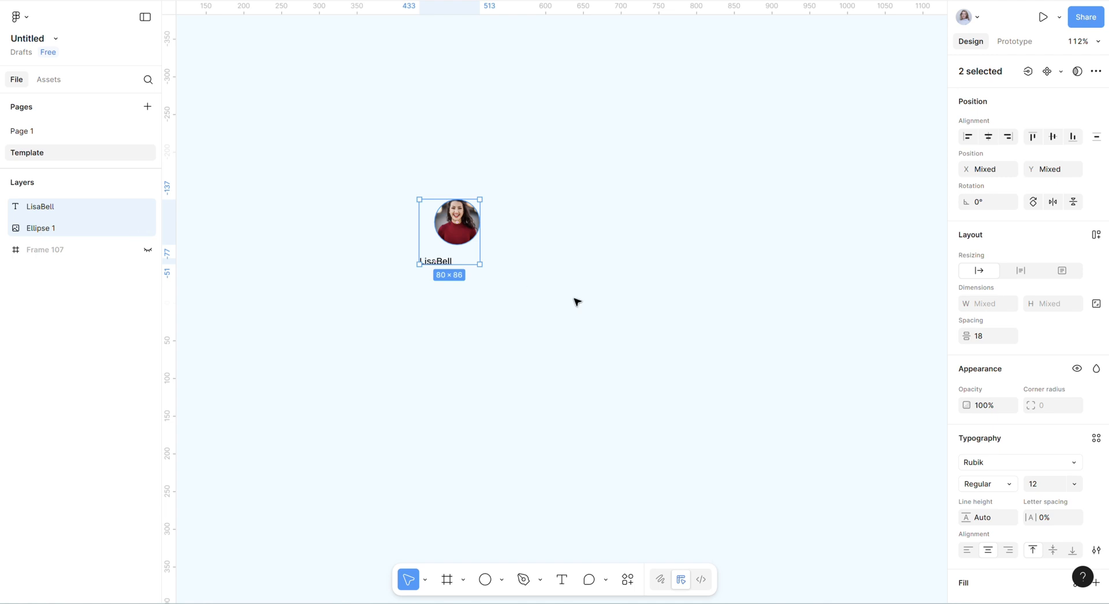
- Centre the photo and name, then wrap them in a vertical auto-layout frame with an 8 px gap
click(988, 137)
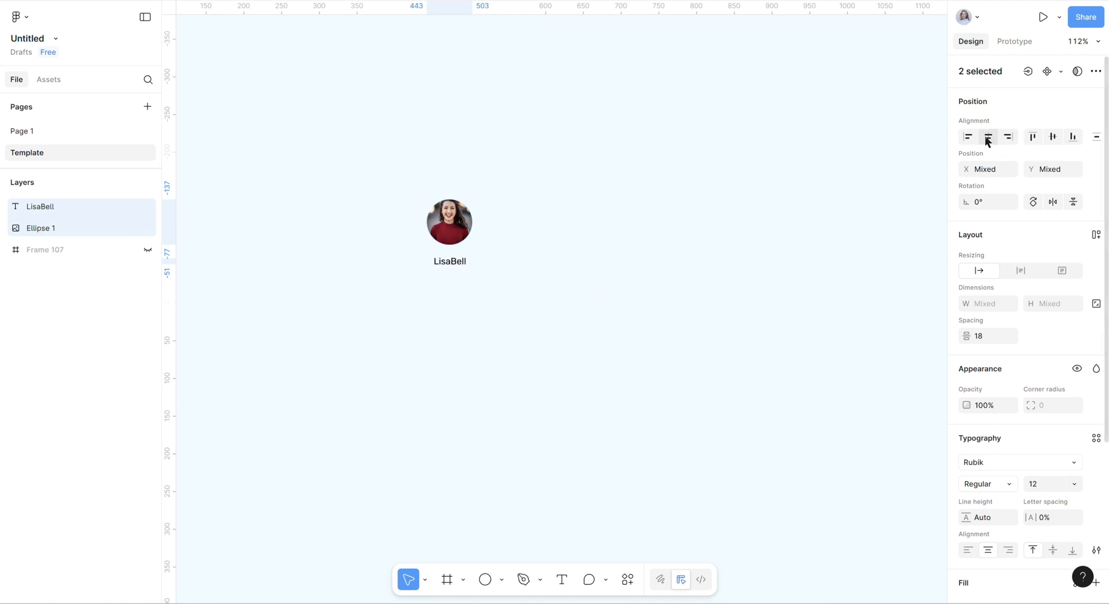
key(shift+a)
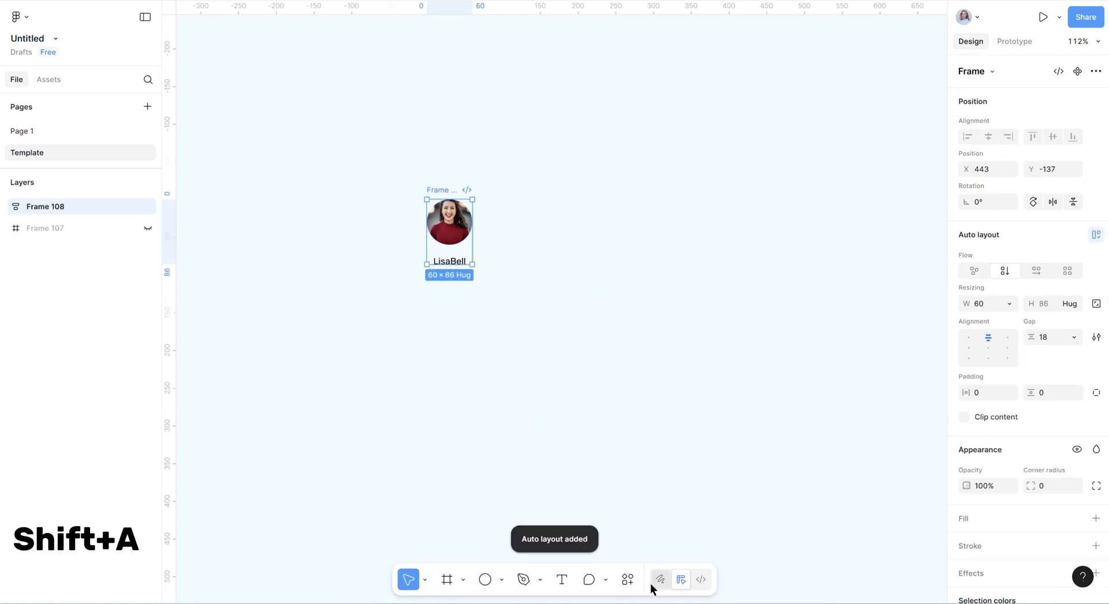
click(1041, 338)
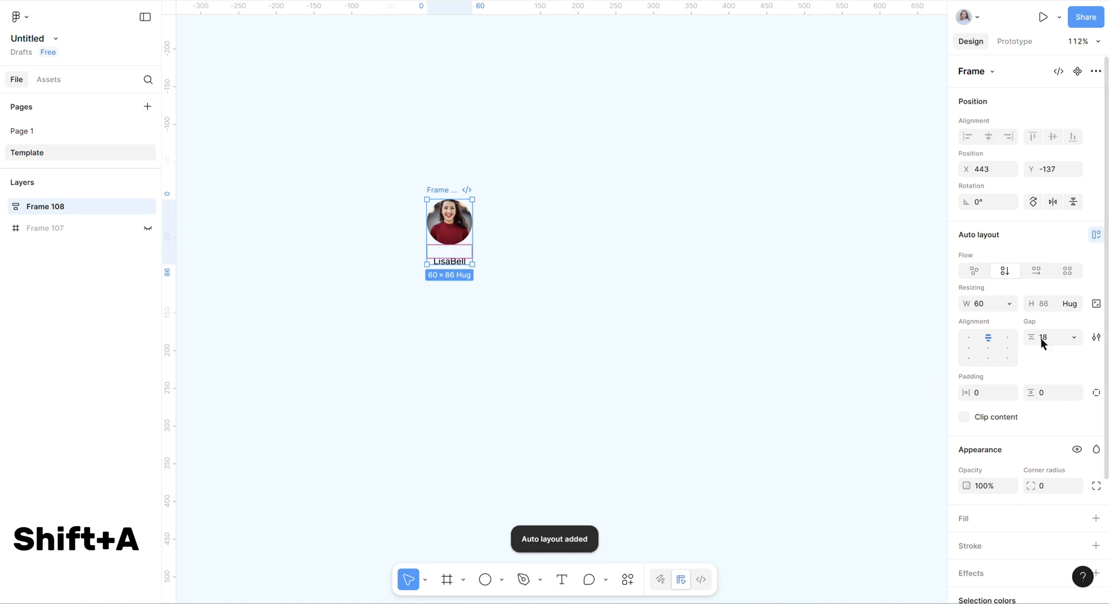
text(8)
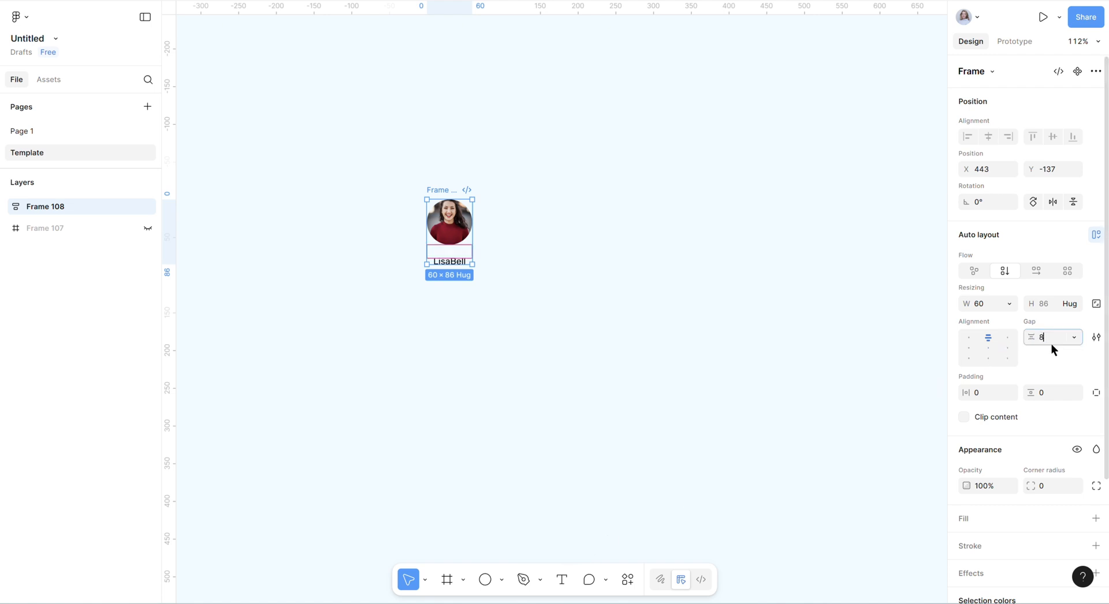
key(Return)
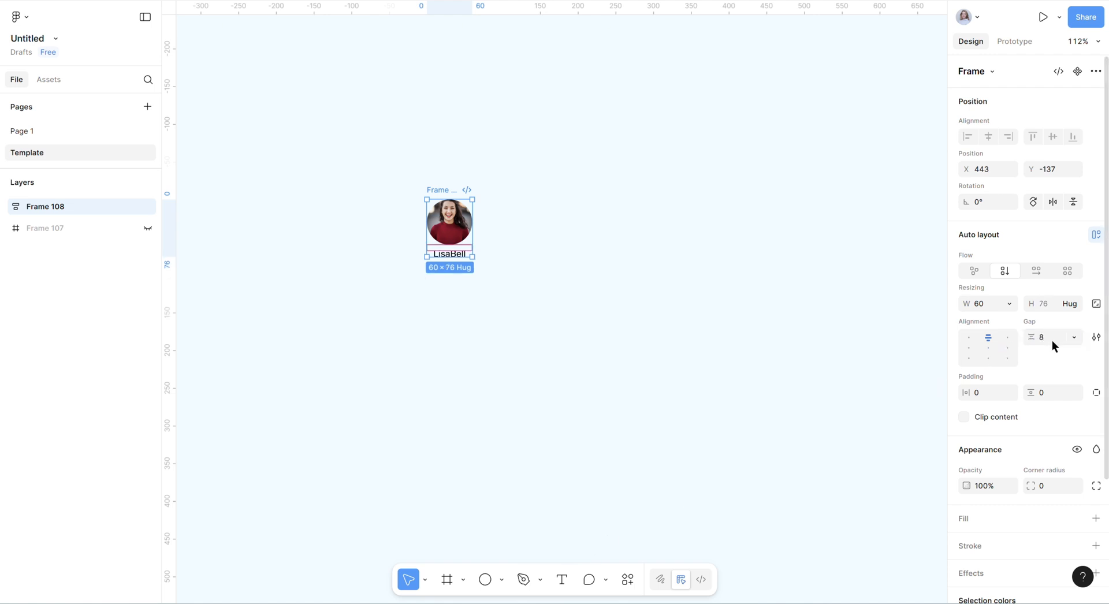
- Set the name text to fill the frame's width, then select Frame 108
click(452, 273)
click(456, 255)
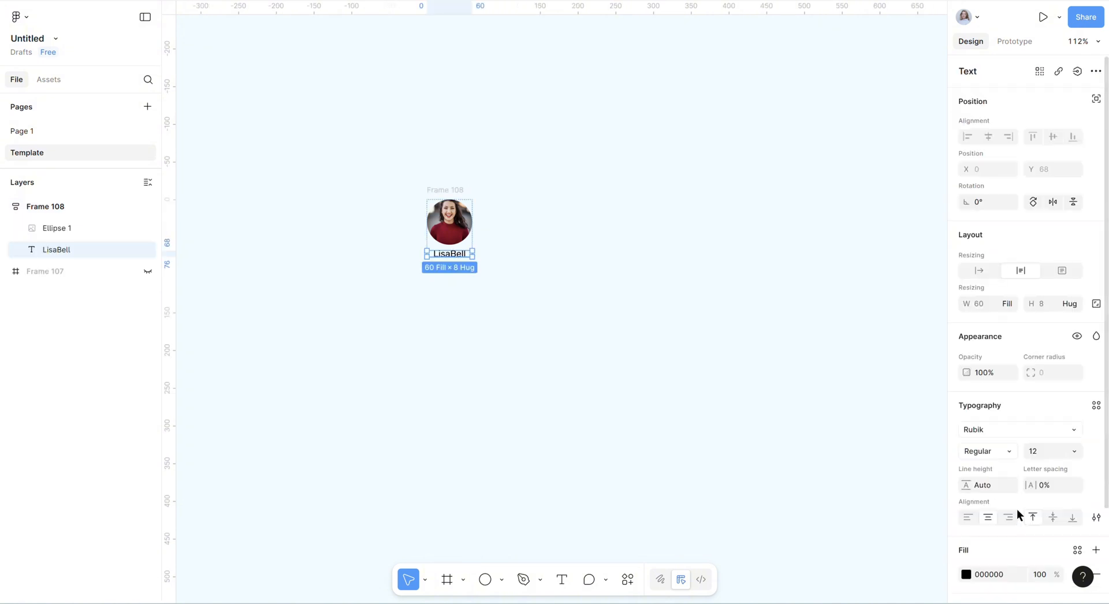
click(1096, 518)
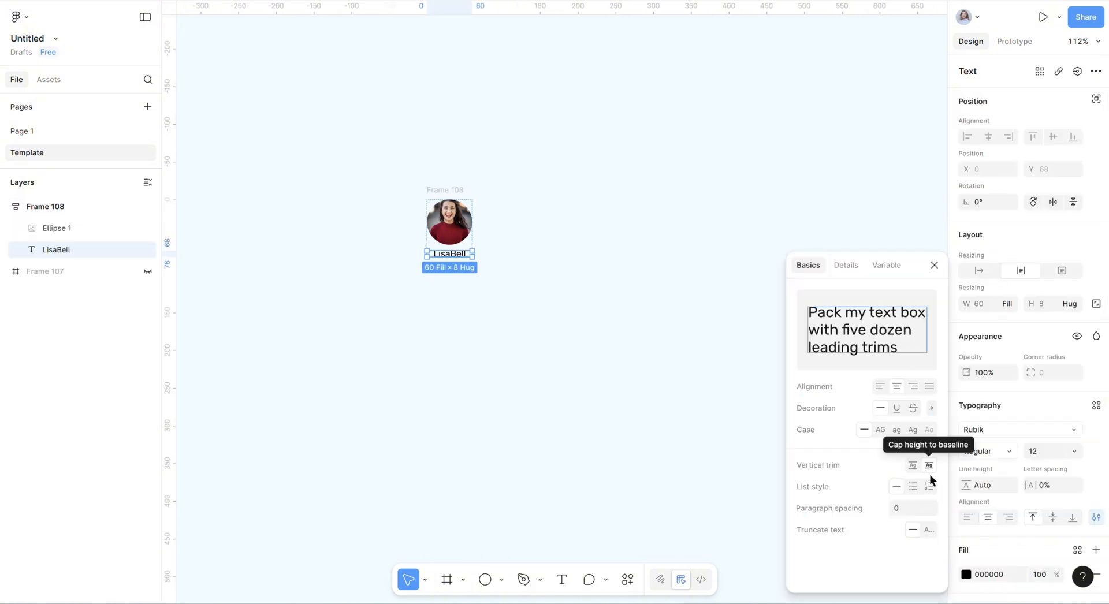
click(594, 349)
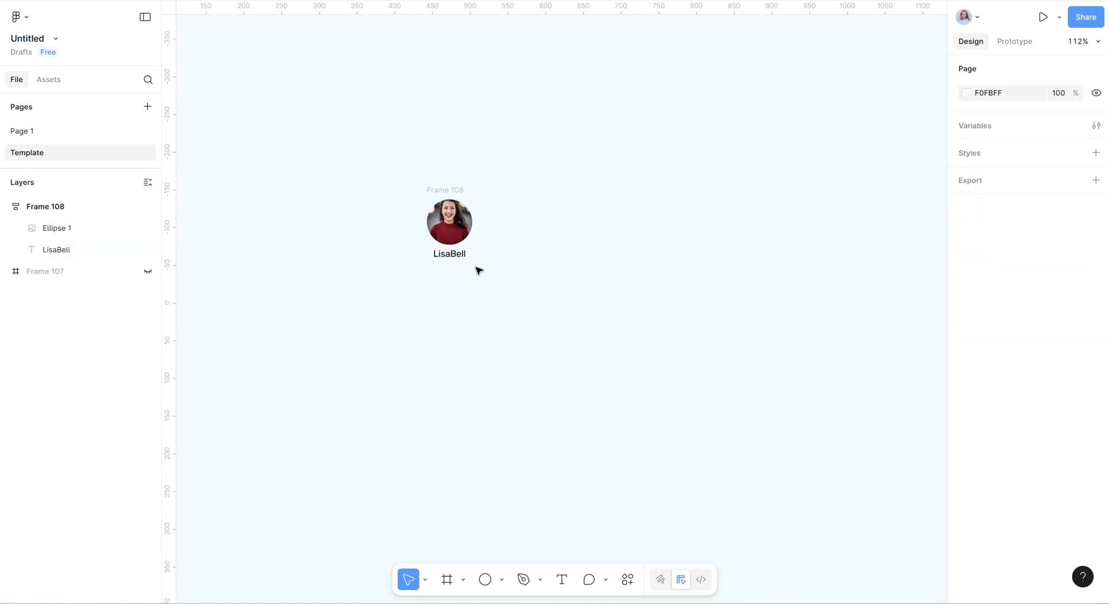
click(458, 230)
click(440, 187)
- Duplicate the avatar frame into a row of eleven avatars, each with its own photo and name
key(ctrl+c)
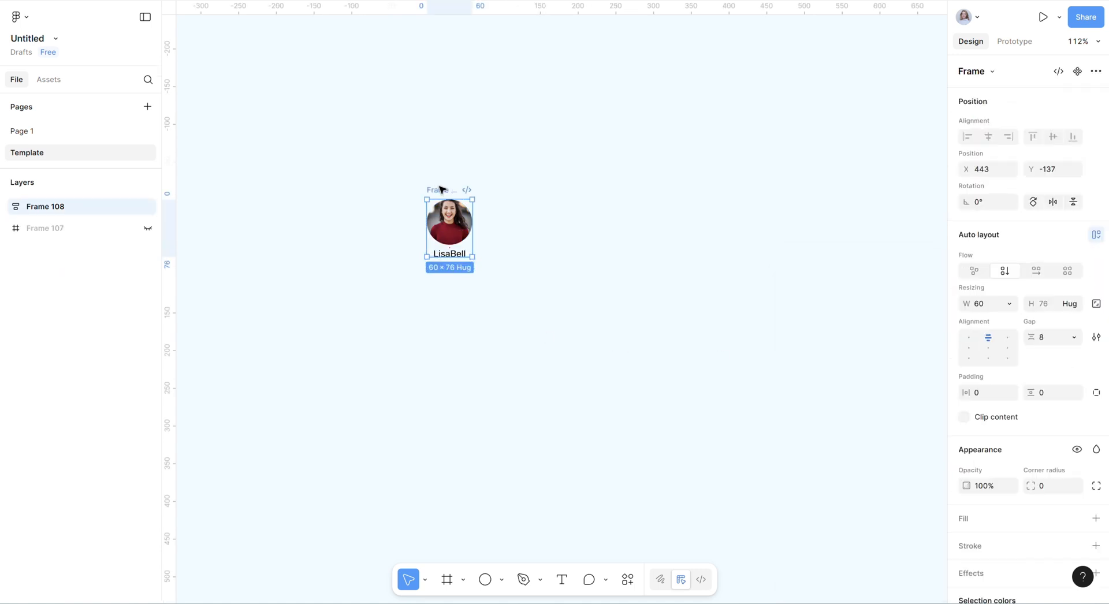
key(ctrl+v)
key(ctrl+v)
key(ctrl+v)
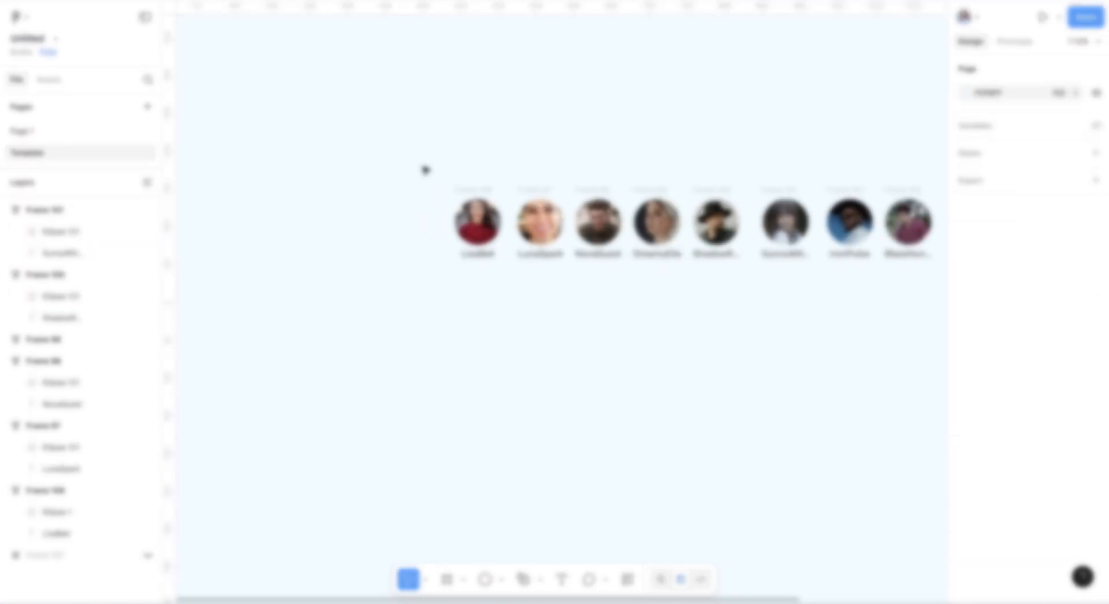
drag(425, 168, 884, 290)
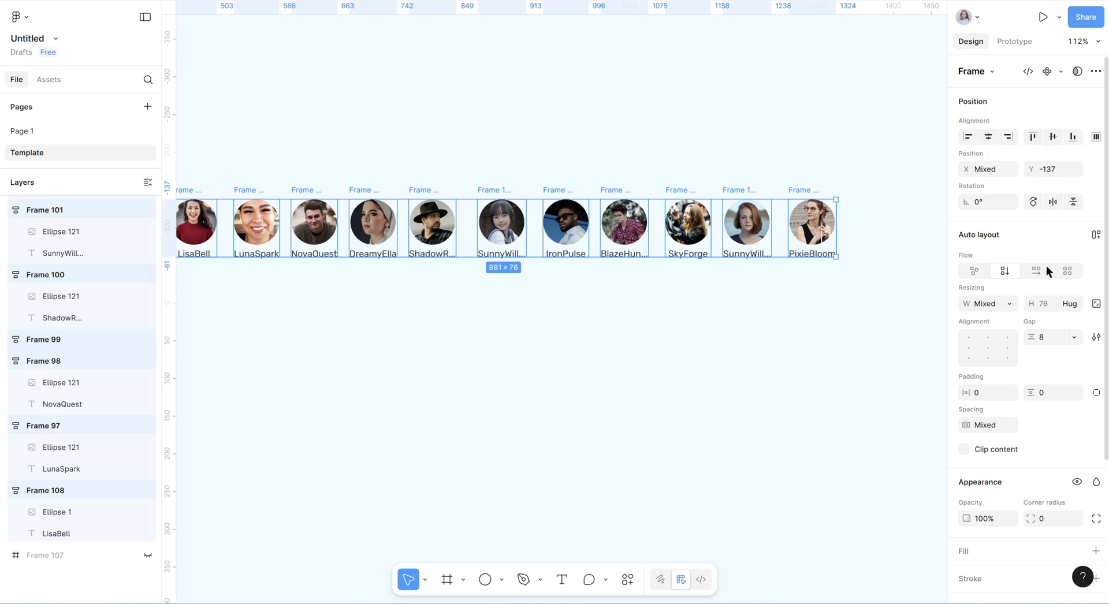
click(1042, 341)
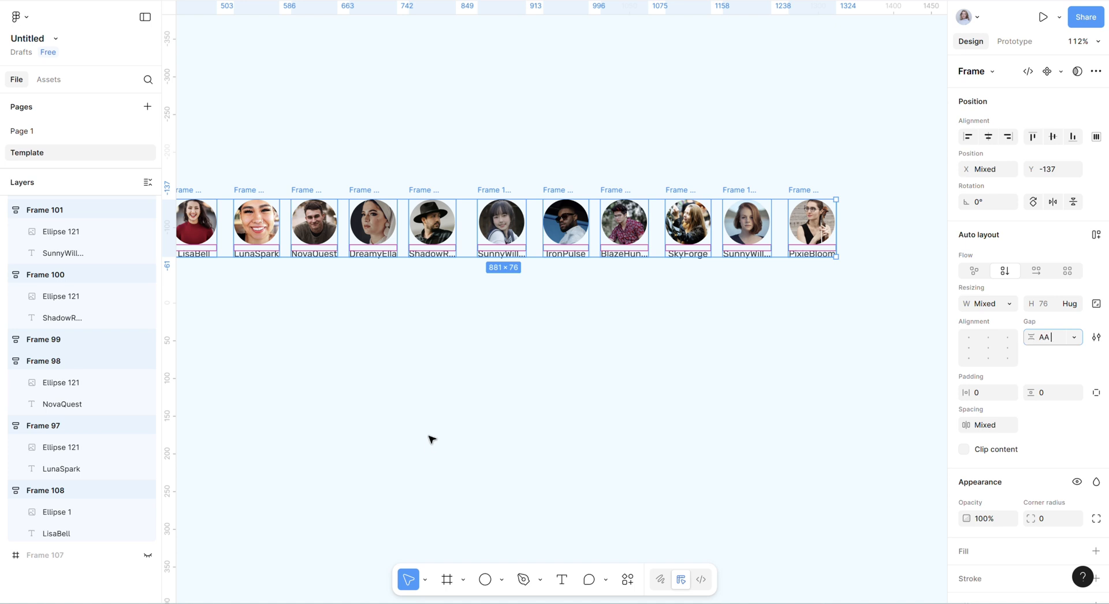
click(522, 438)
- Wrap the avatars in a horizontal auto-layout row with a 16 gap and name it Opened
scroll(467, 341, down, 3)
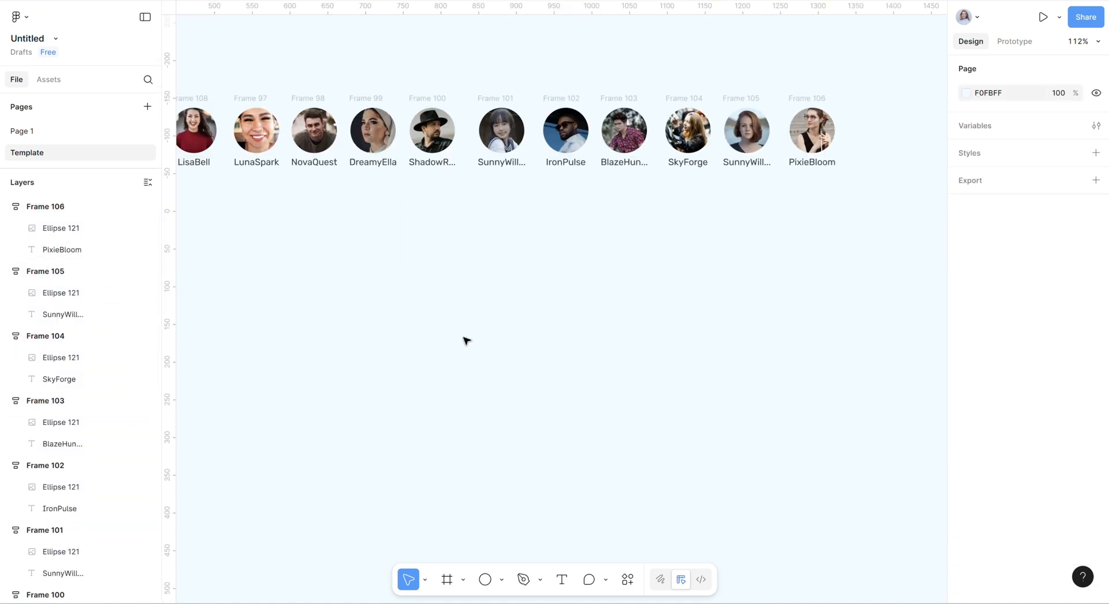
scroll(564, 257, down, 3)
drag(806, 235, 211, 106)
key(shift+a)
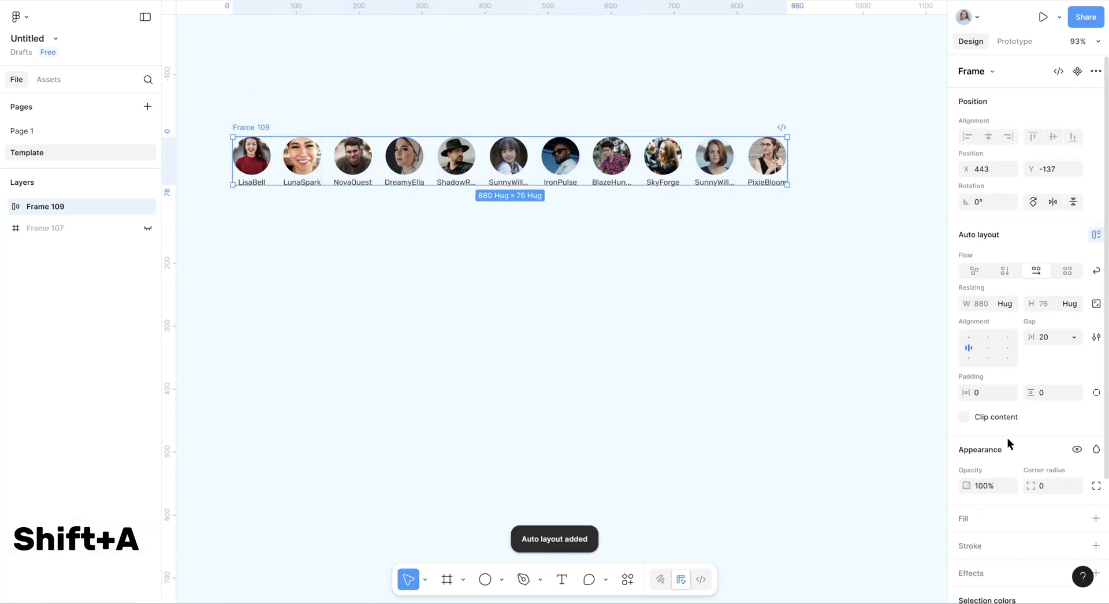
click(1052, 341)
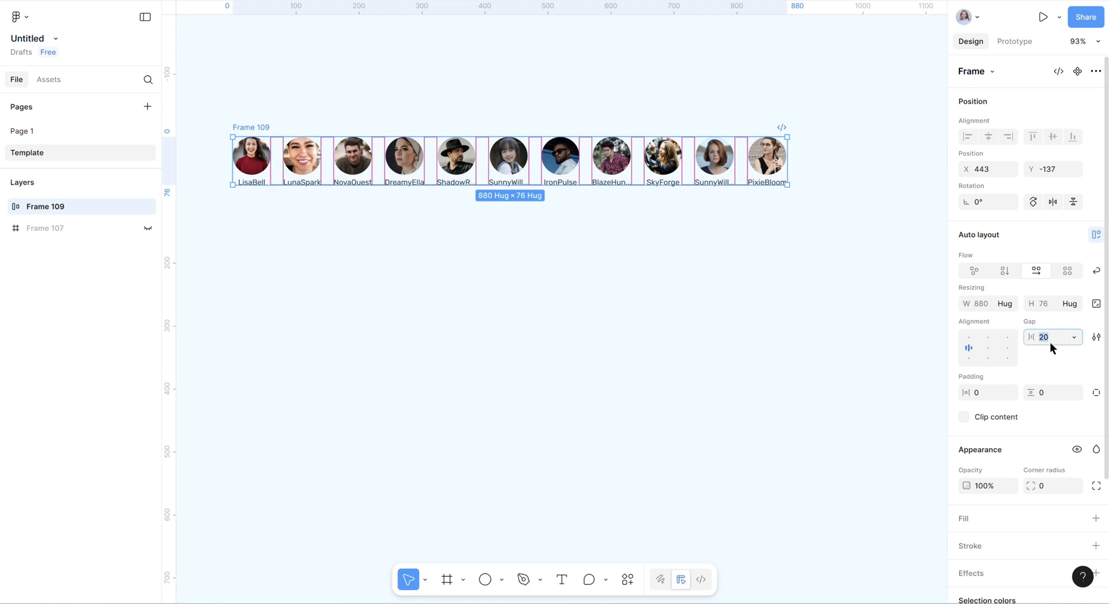
text(16)
key(Return)
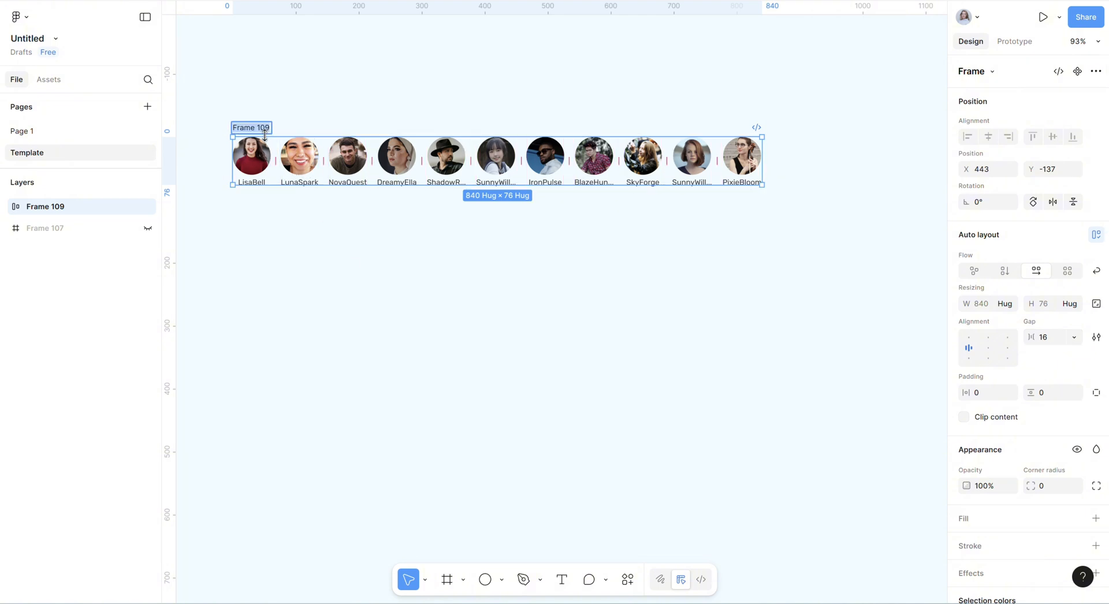
text(Opened)
click(396, 267)
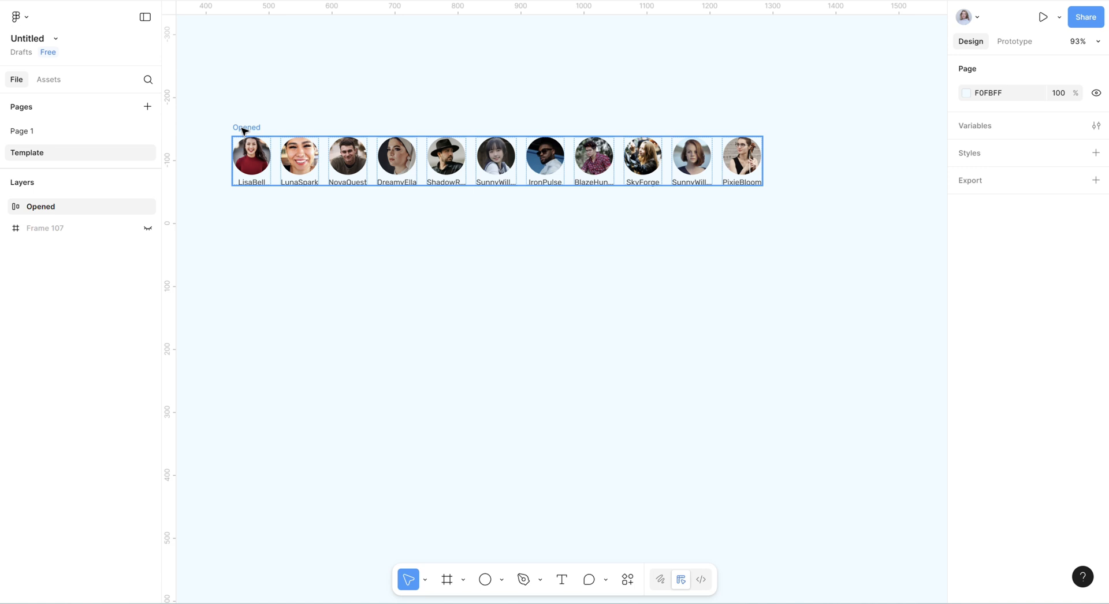
- Duplicate the Opened row, place the copy directly above it, and rename it Closed
drag(244, 132, 274, 253)
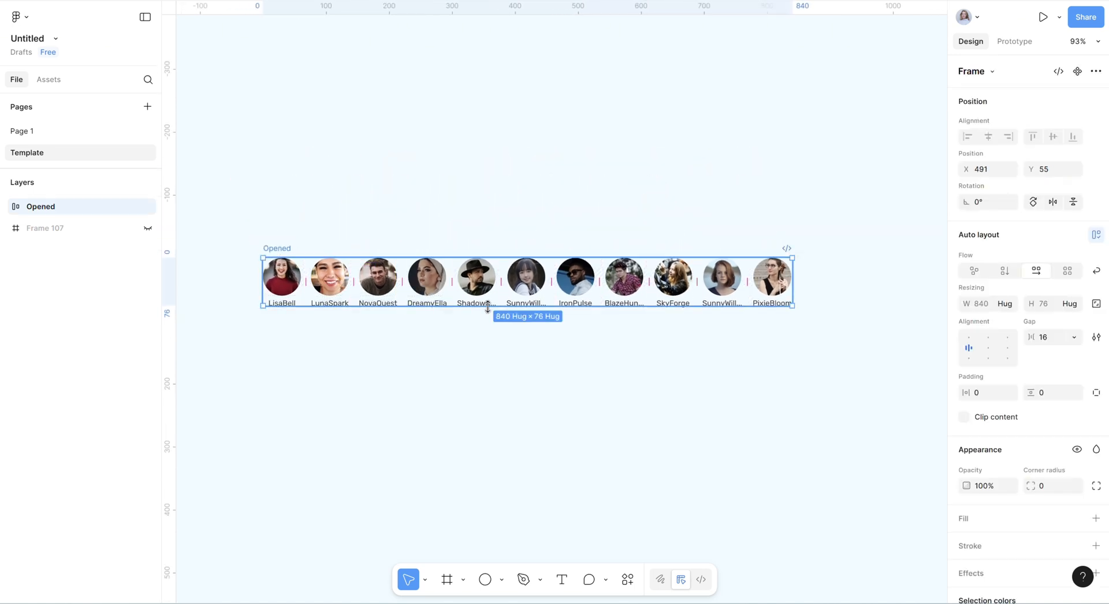
key(ctrl+d)
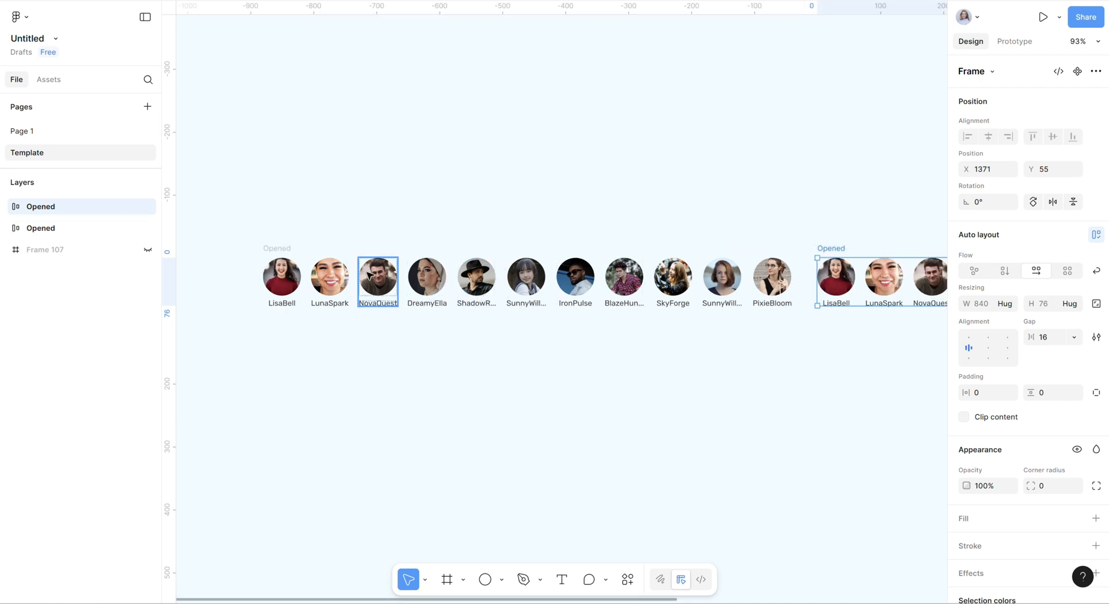
drag(833, 249, 283, 162)
double_click(283, 160)
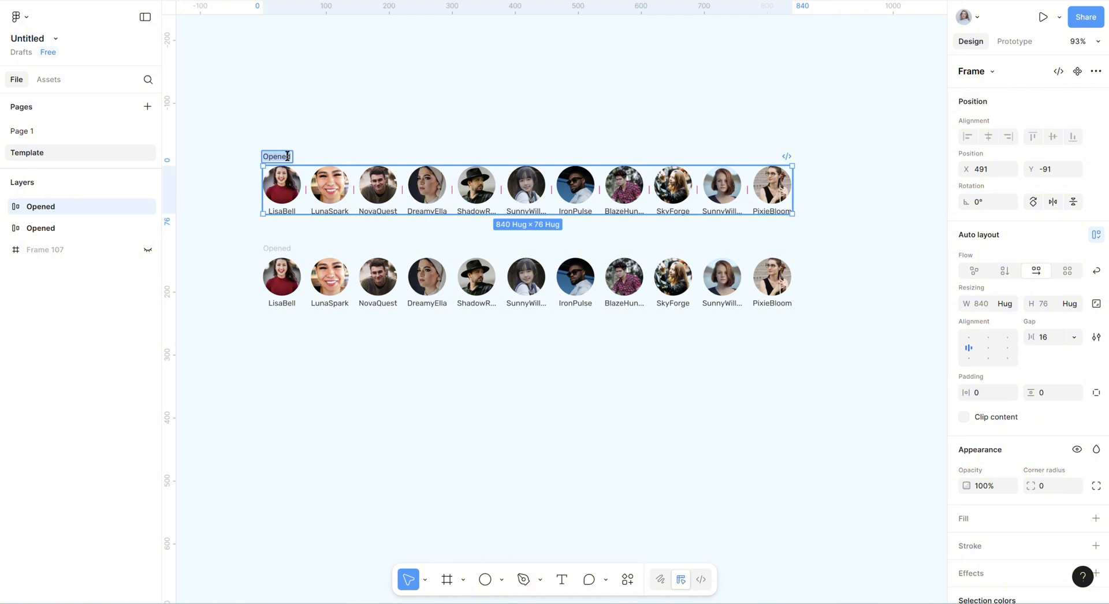
text(d)
text(losed)
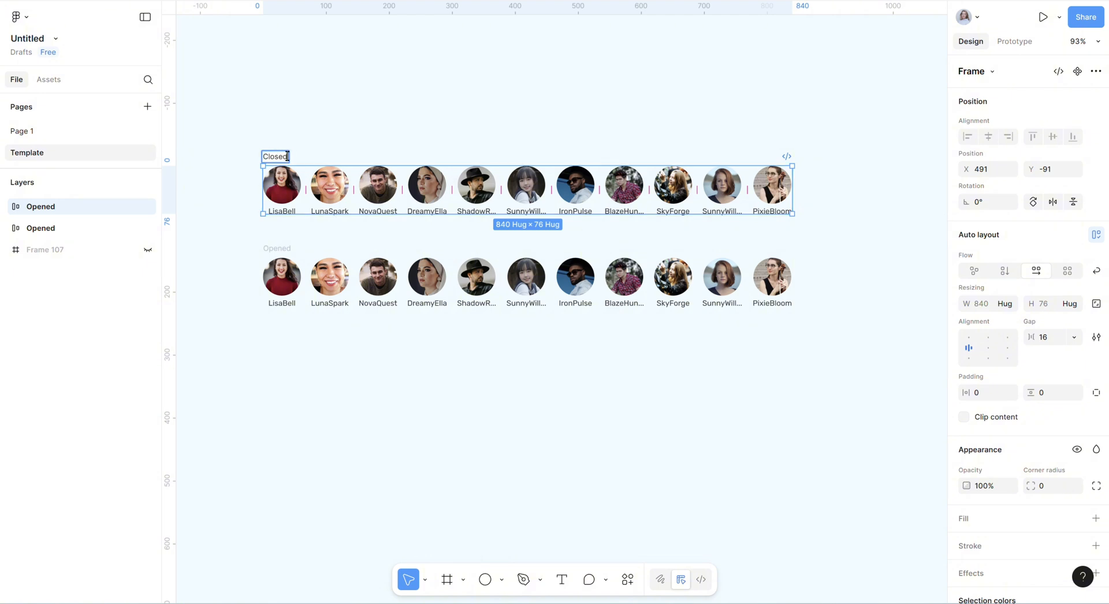
click(229, 223)
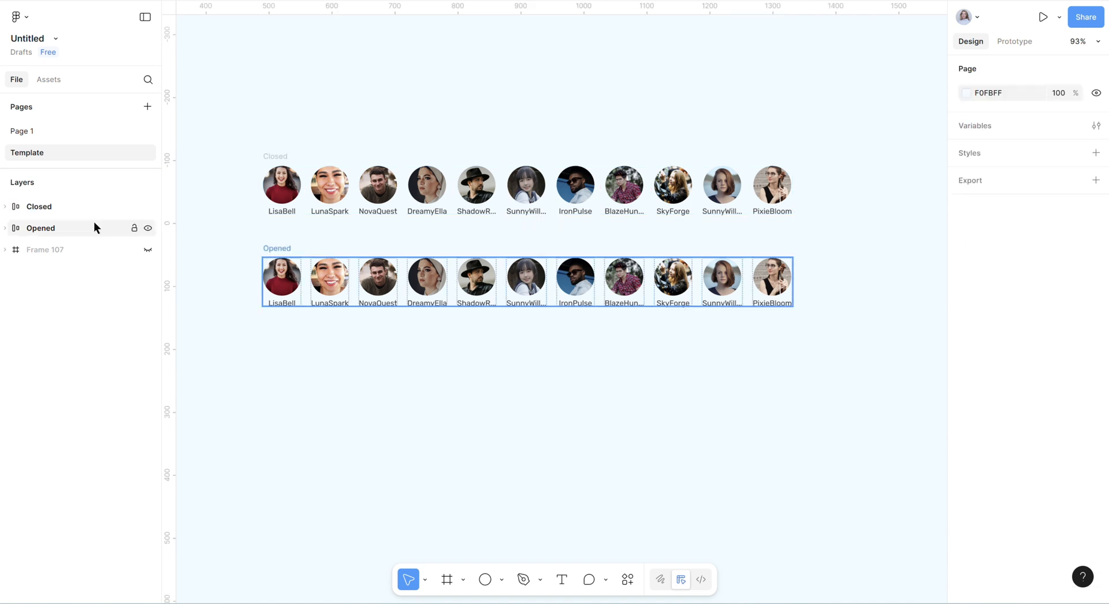
click(5, 207)
- Hide all eleven name text layers in the Closed row using their eye icons
click(147, 271)
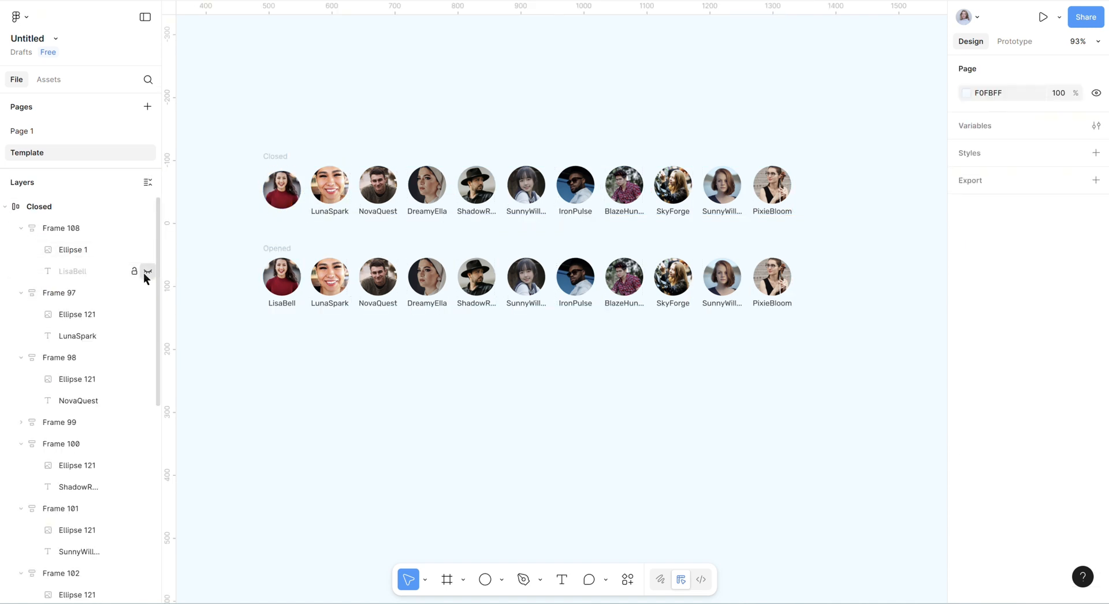
click(148, 336)
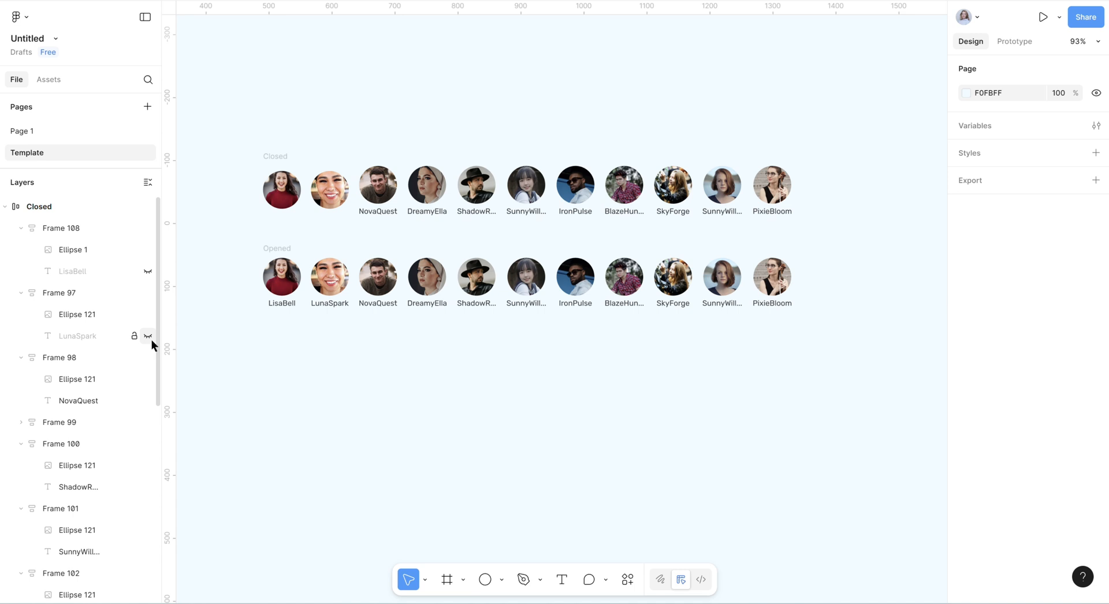
click(147, 401)
scroll(148, 369, down, 3)
click(21, 287)
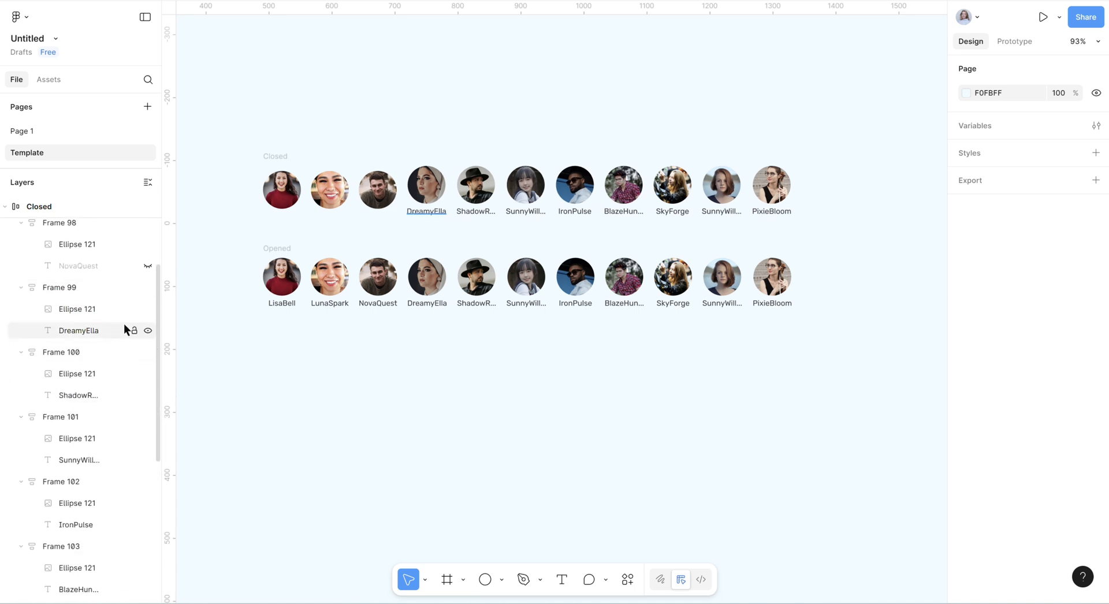
click(147, 332)
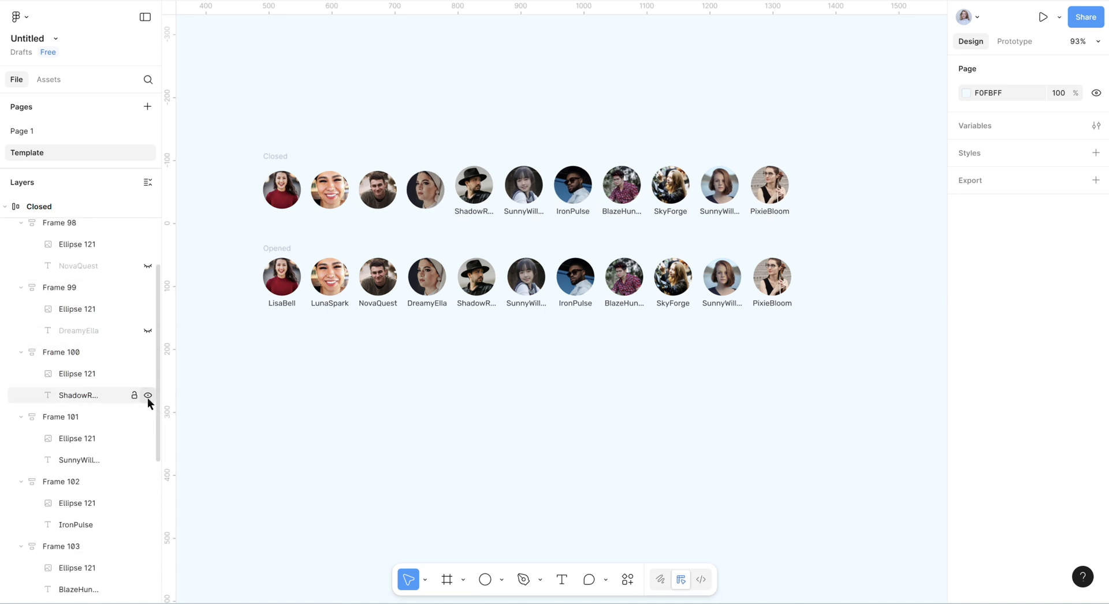
click(148, 396)
click(146, 460)
scroll(144, 457, down, 3)
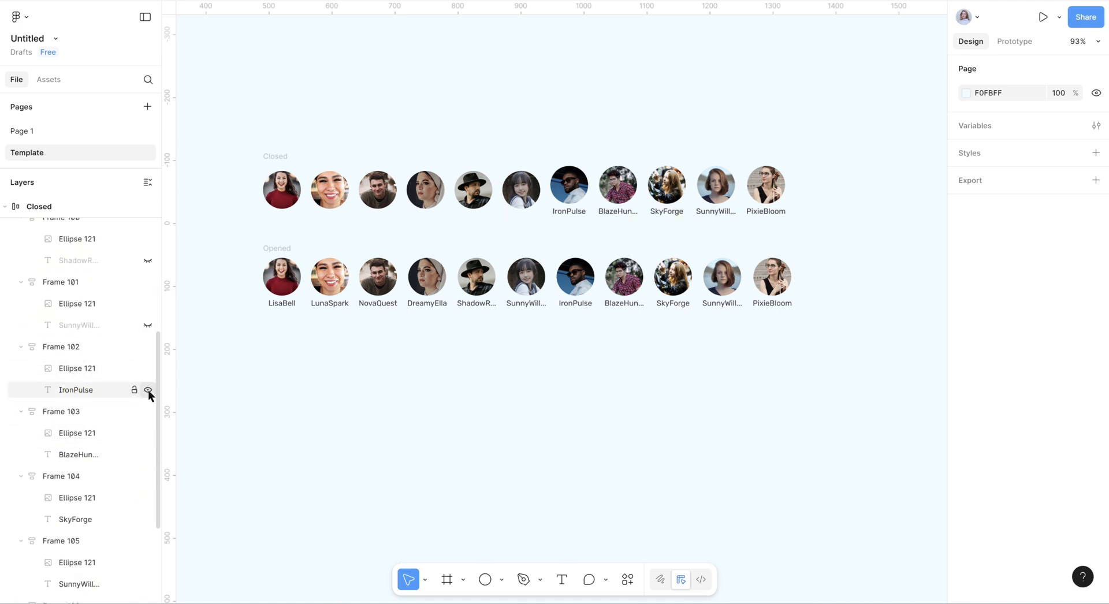
click(148, 390)
click(147, 454)
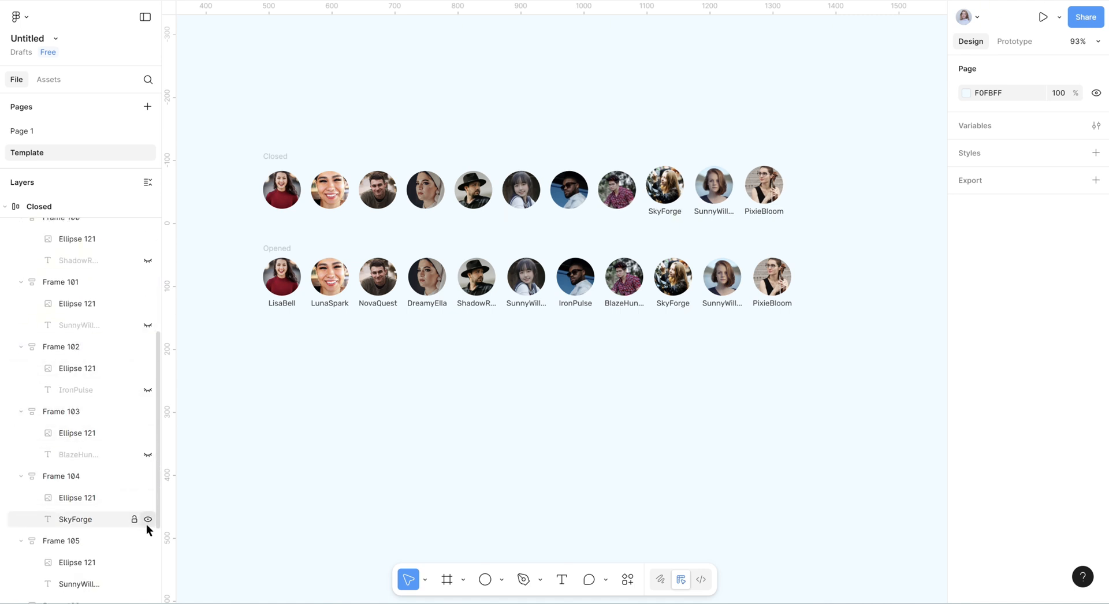
click(147, 519)
scroll(148, 485, down, 3)
click(148, 447)
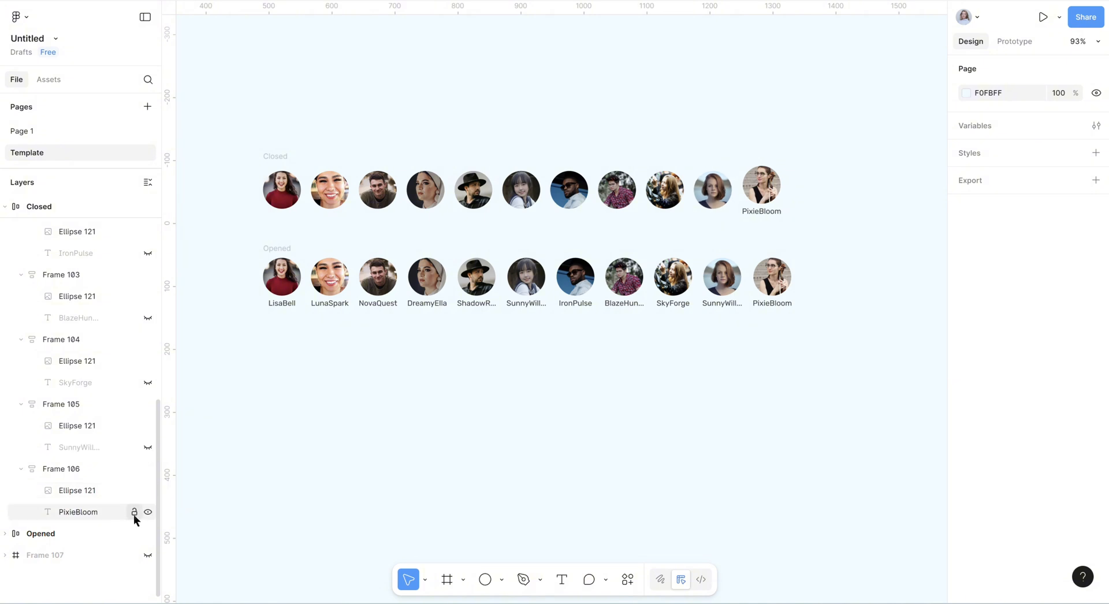
click(147, 512)
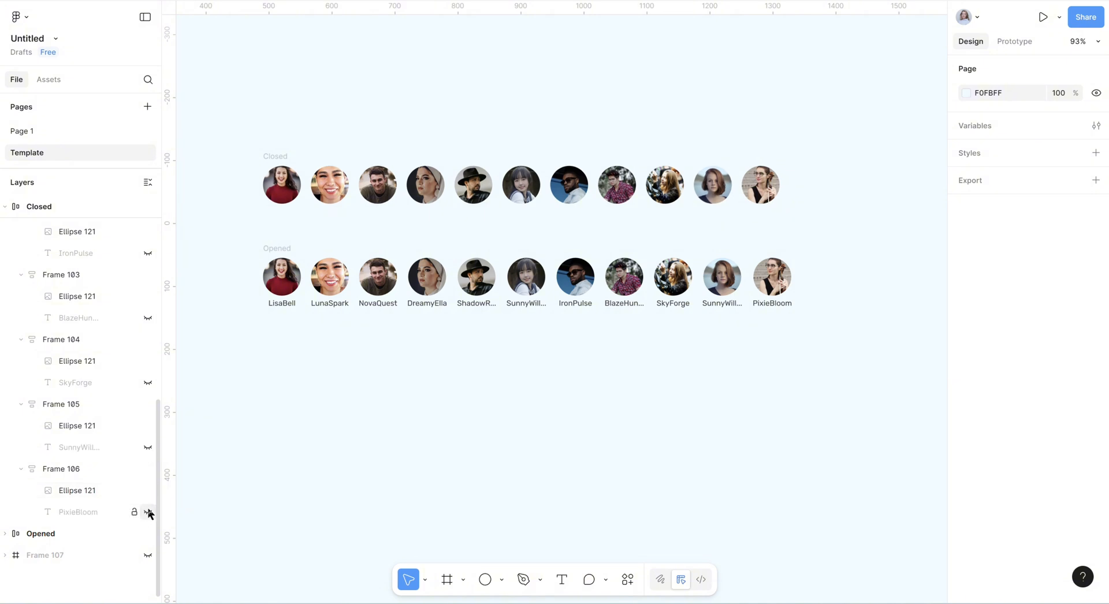
- Set the Closed row's gap to -40 and hide Frames 100 and 102–106, leaving five overlapping avatars
click(268, 161)
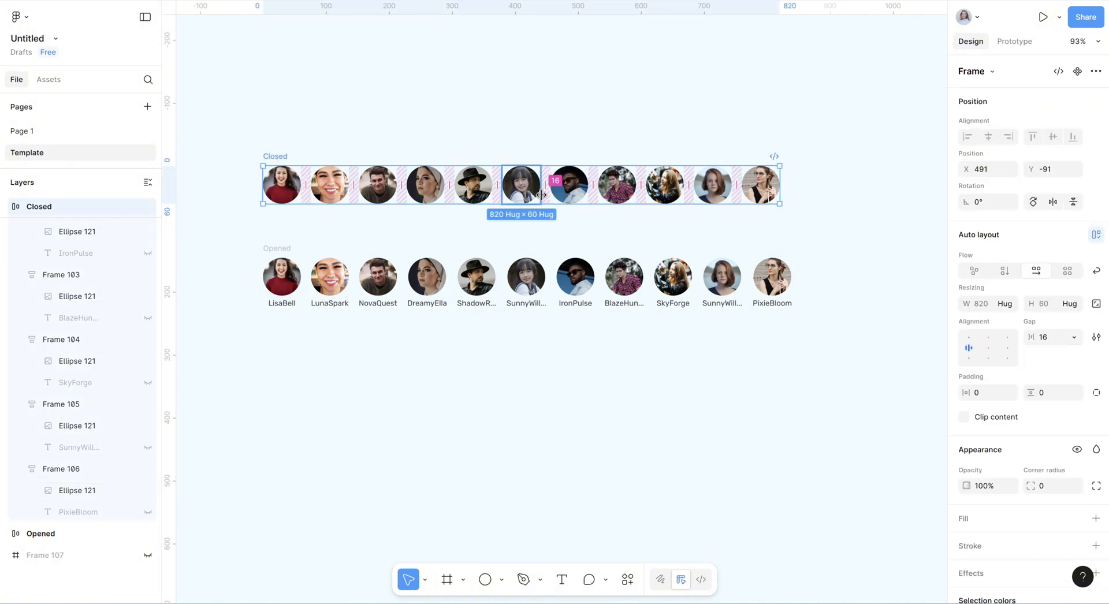
drag(544, 200, 351, 193)
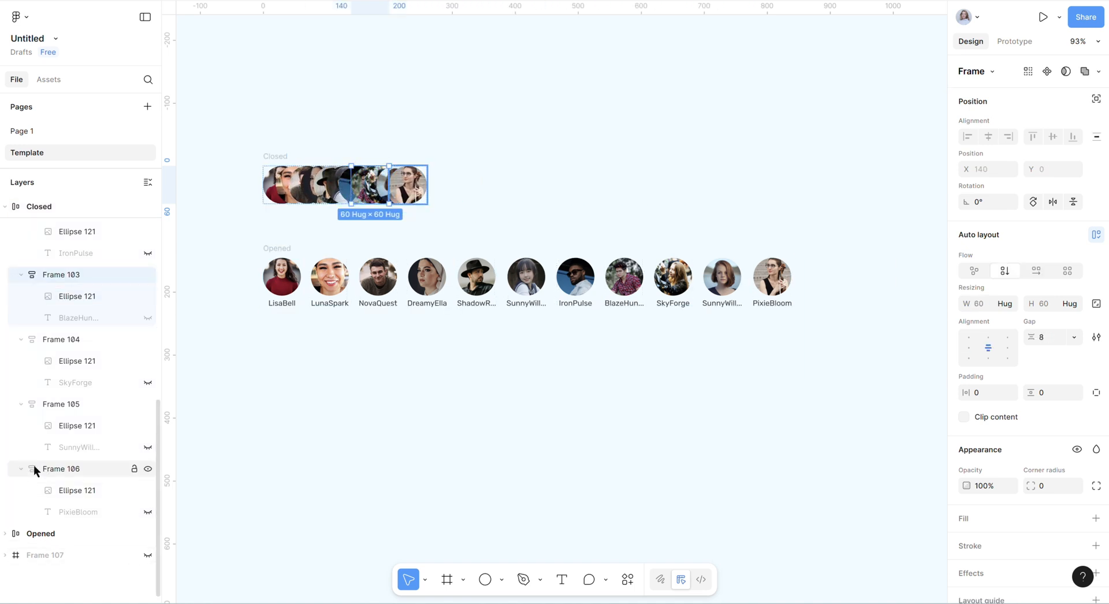
click(34, 467)
click(147, 468)
click(148, 404)
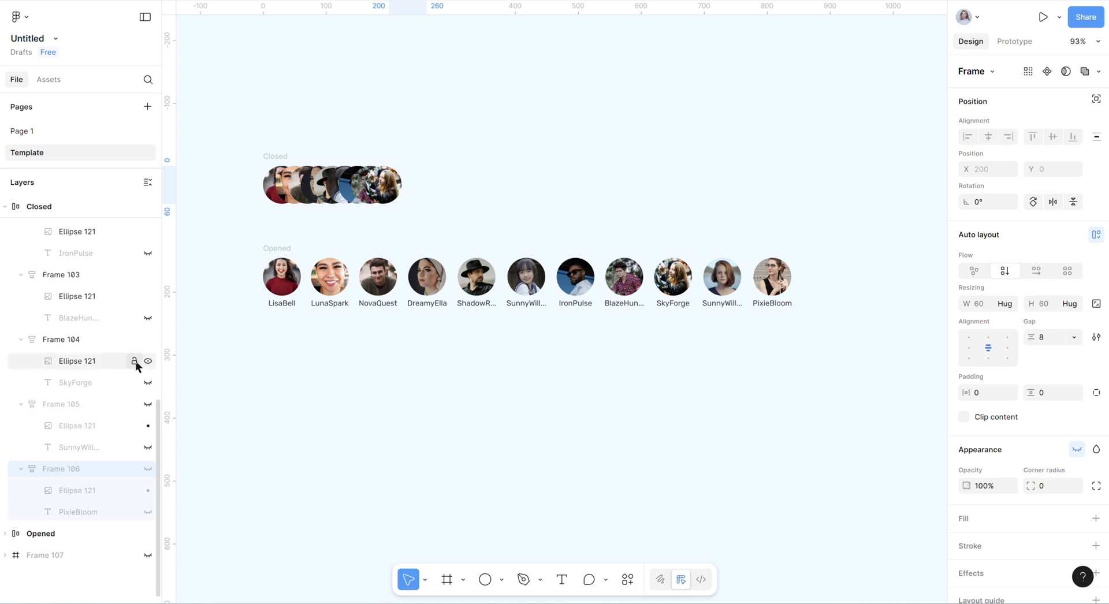
click(147, 340)
scroll(139, 324, up, 2)
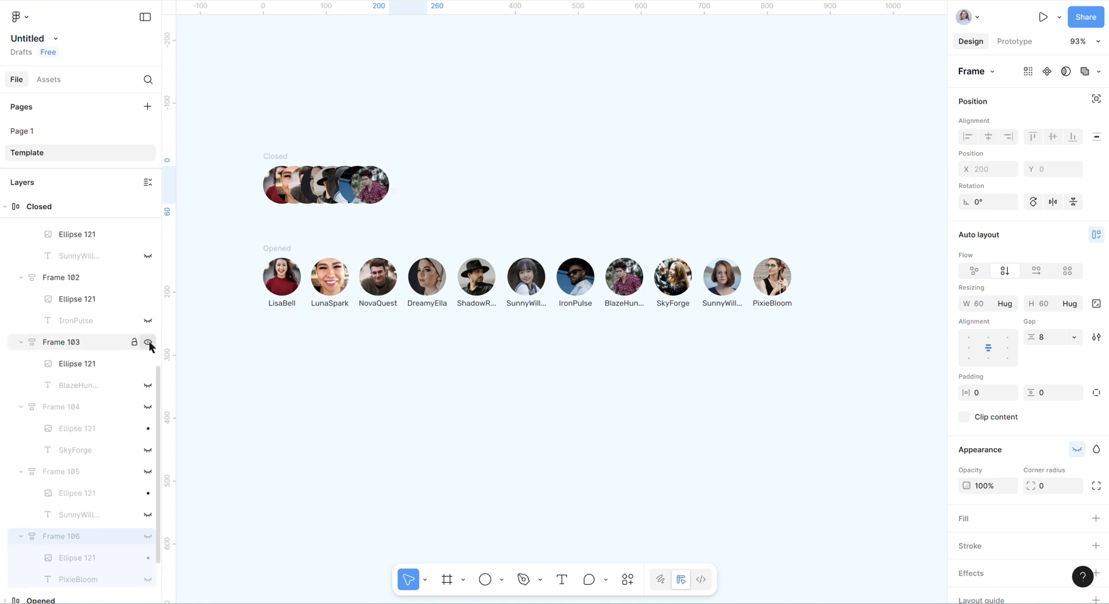
click(148, 342)
click(149, 278)
scroll(137, 311, up, 3)
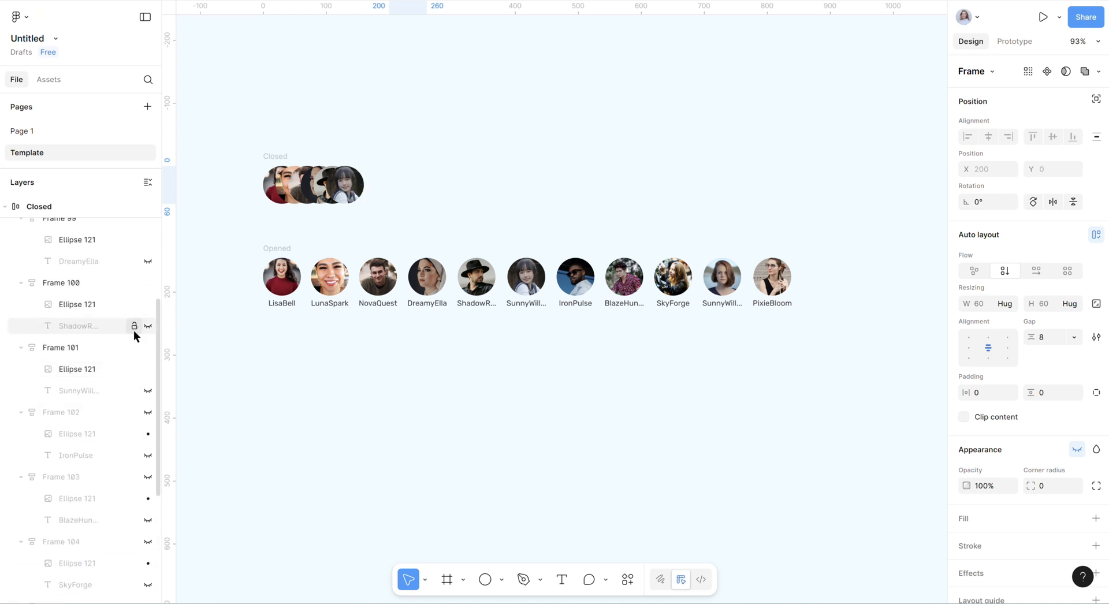
click(148, 283)
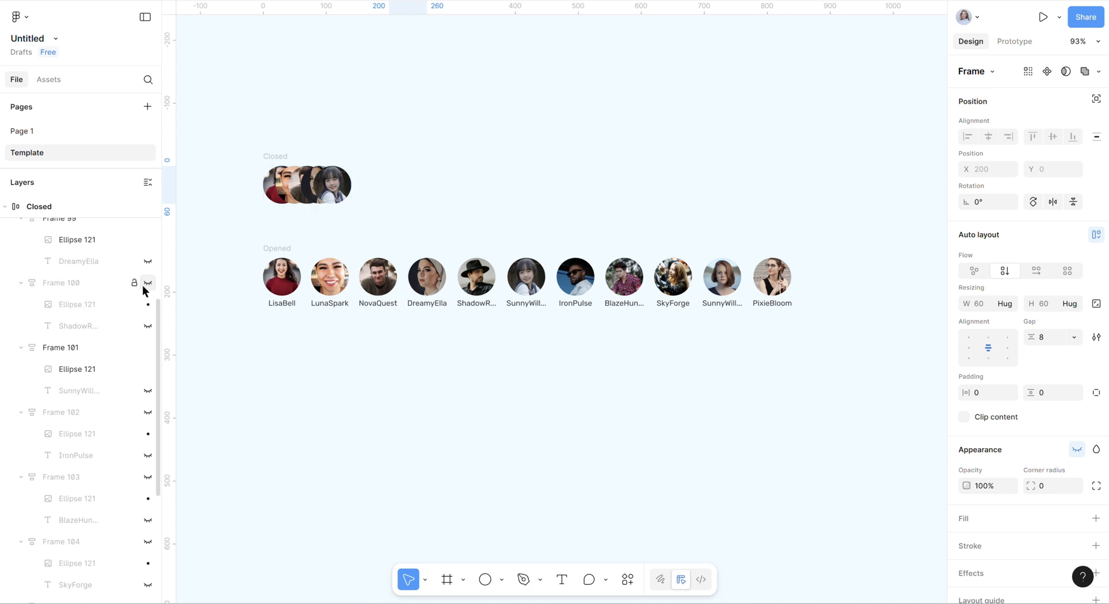
click(142, 285)
scroll(121, 294, up, 1)
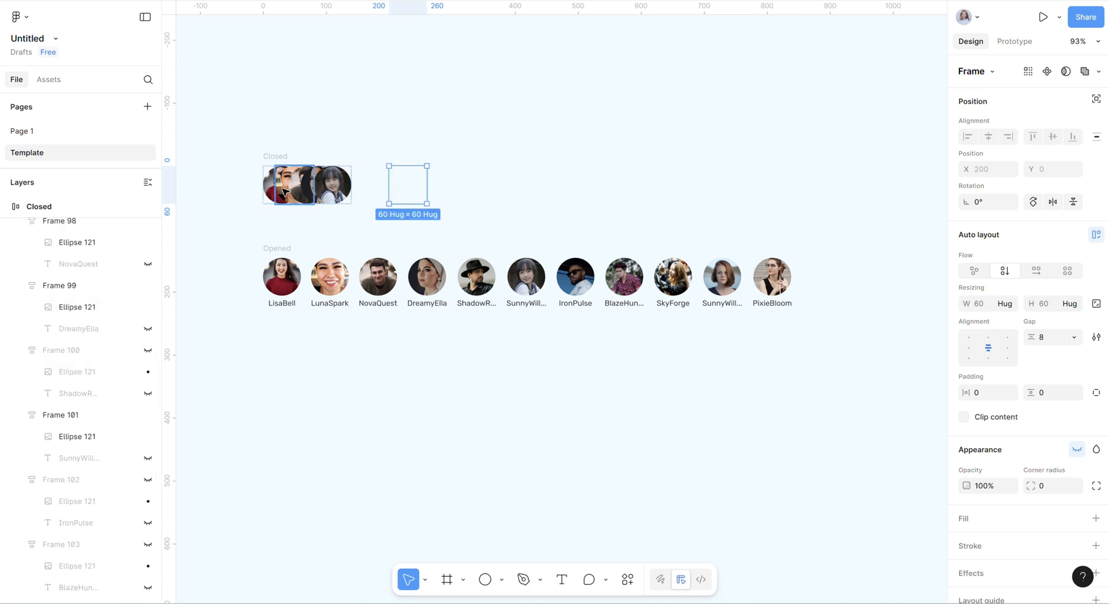
- Set the Closed row's auto-layout canvas stacking to First on top
click(282, 157)
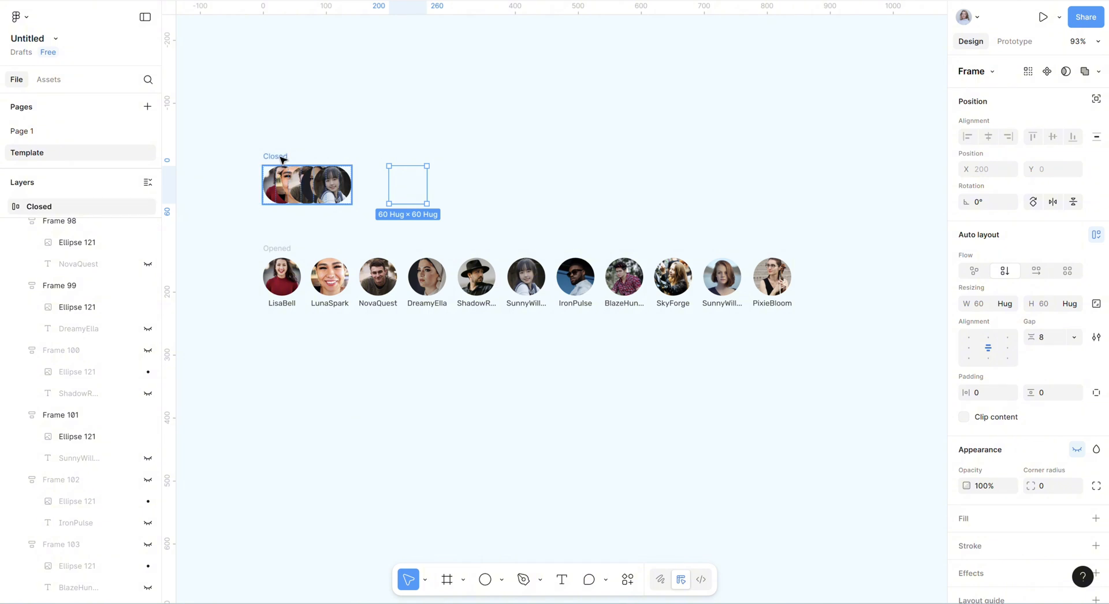
click(282, 158)
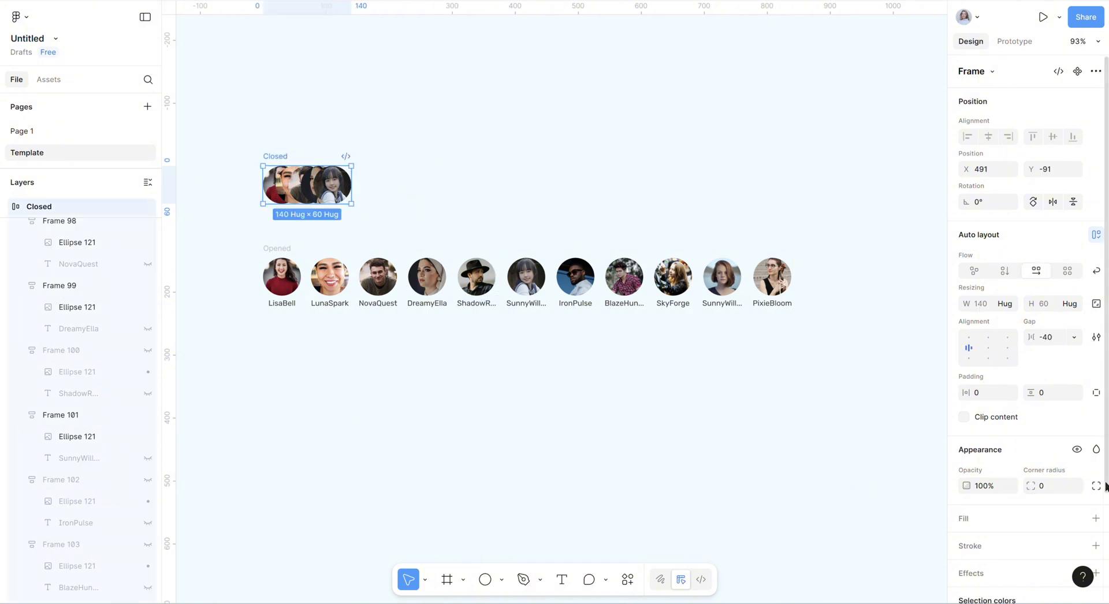
click(1096, 339)
click(926, 478)
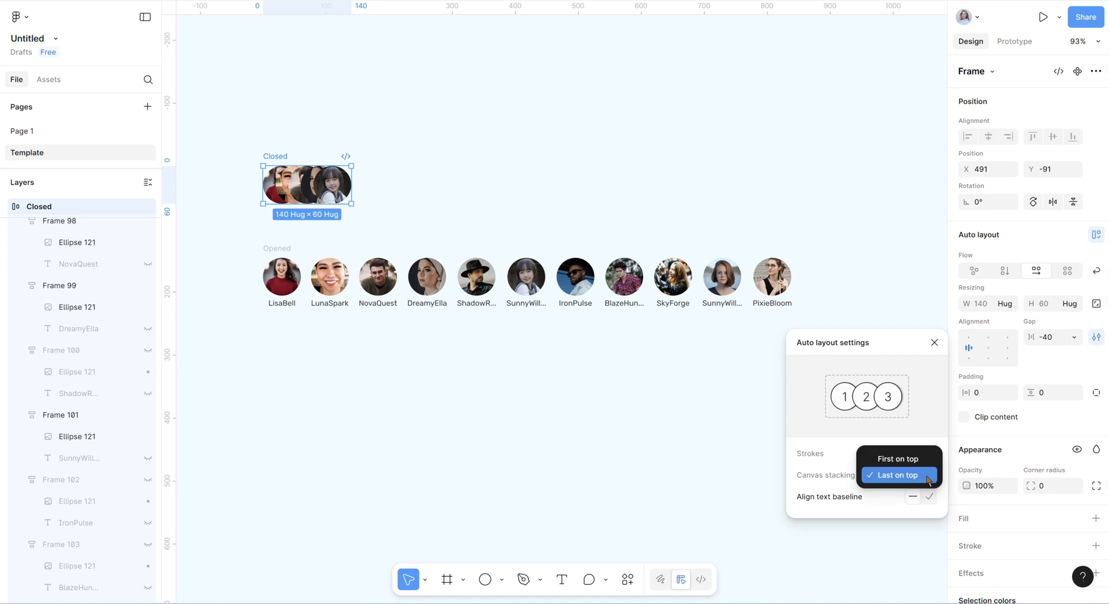
click(919, 459)
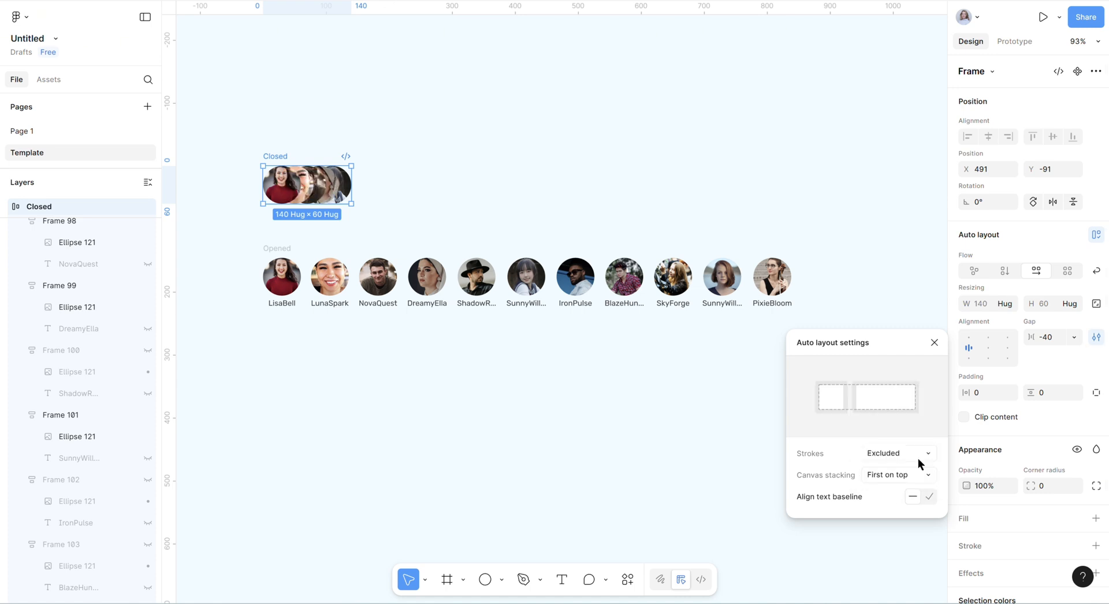
click(106, 240)
- Give the first and second avatar photos in the Closed row a white 1 px inside stroke
click(102, 239)
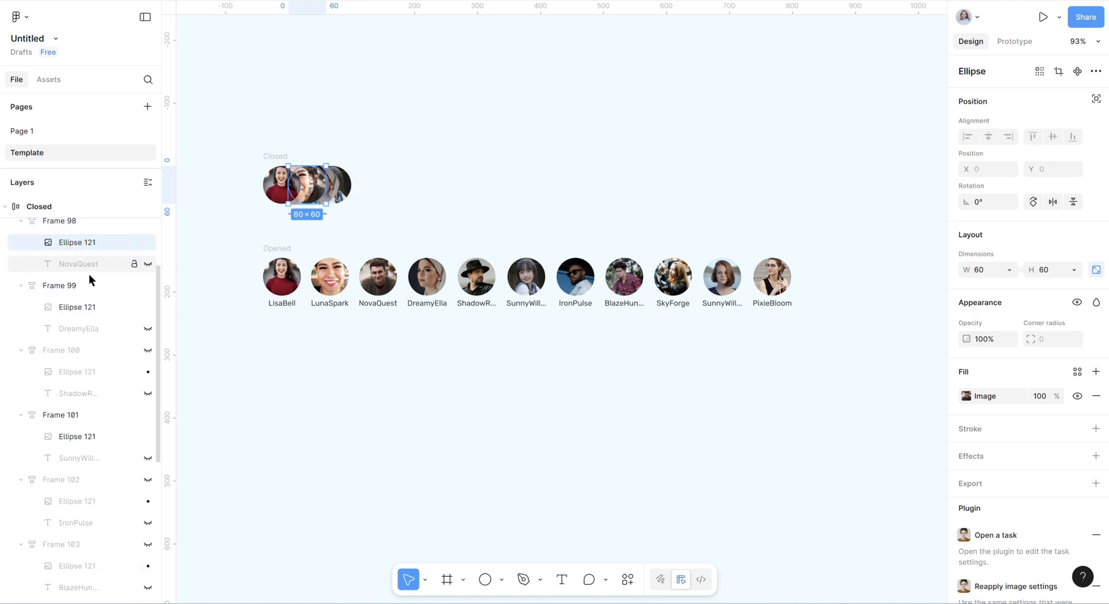
click(110, 245)
scroll(76, 358, up, 2)
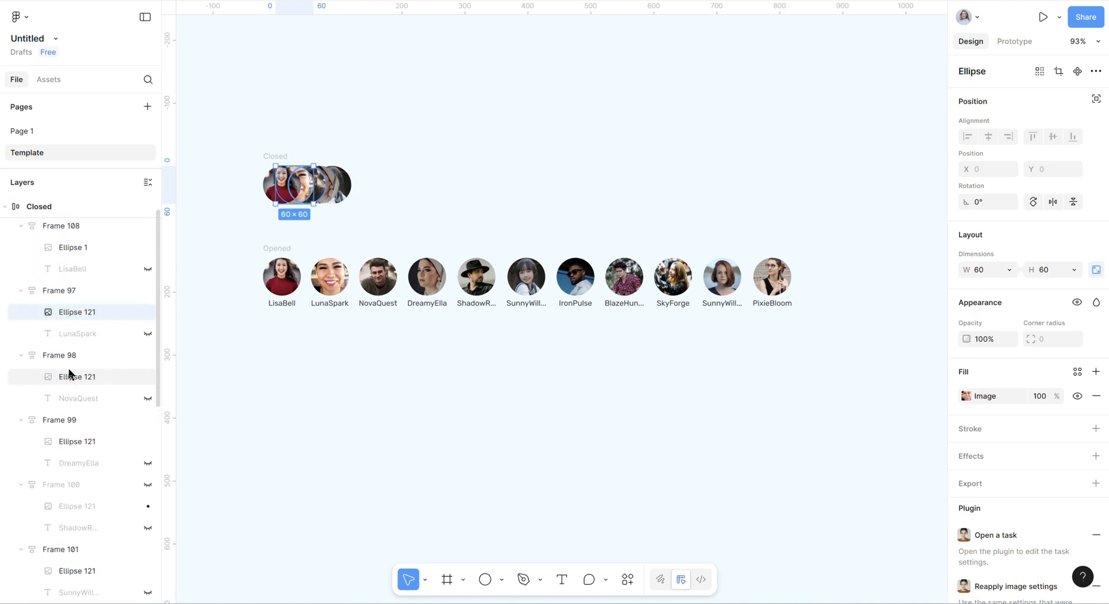
click(93, 251)
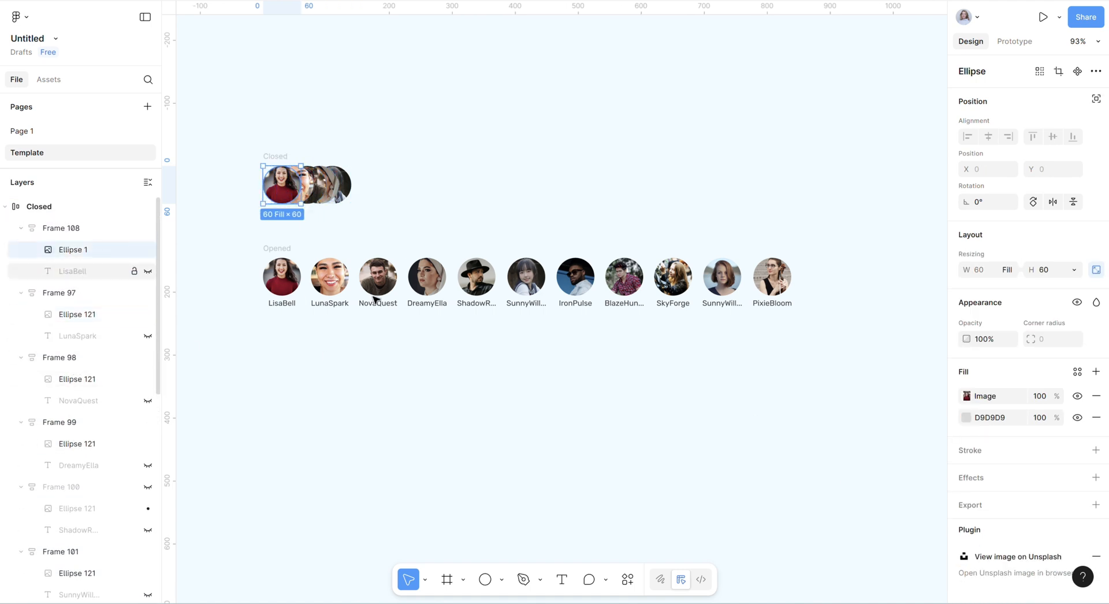
click(969, 451)
click(966, 475)
click(835, 577)
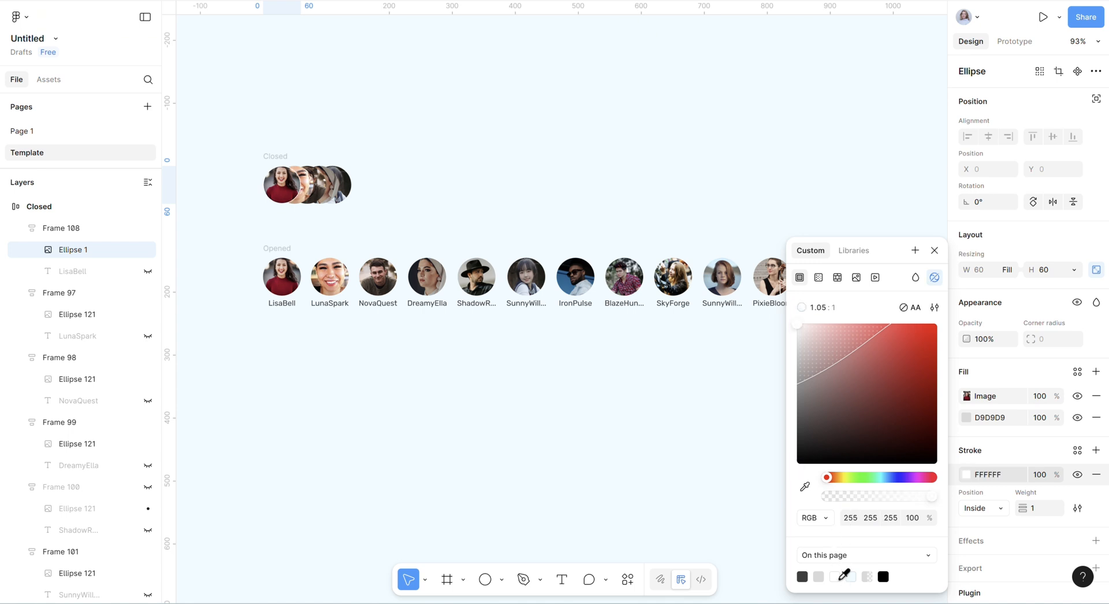
click(59, 314)
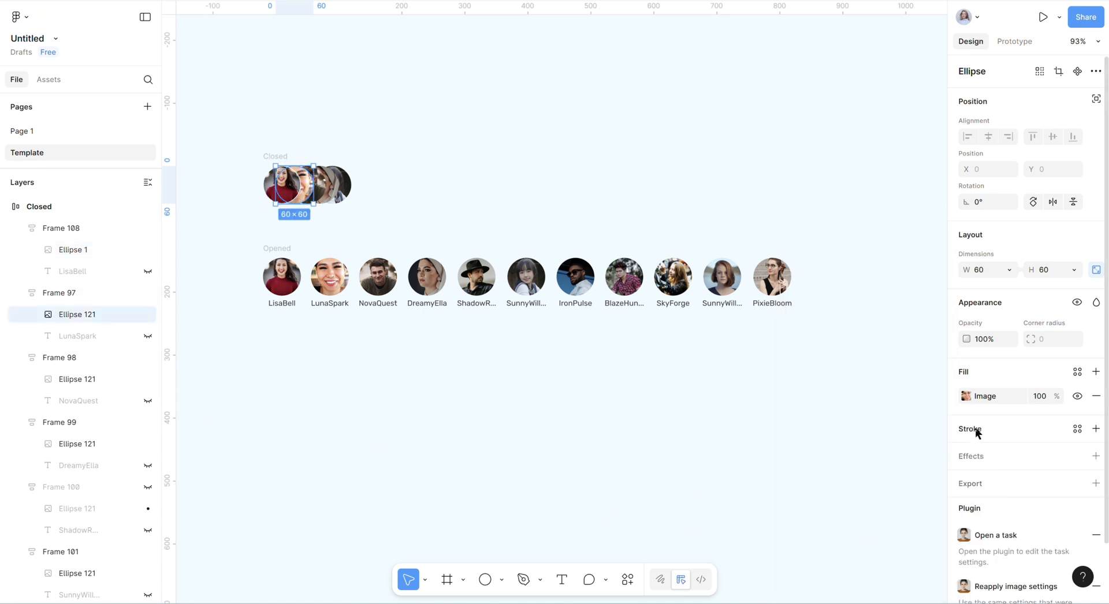
click(976, 433)
click(966, 453)
click(818, 577)
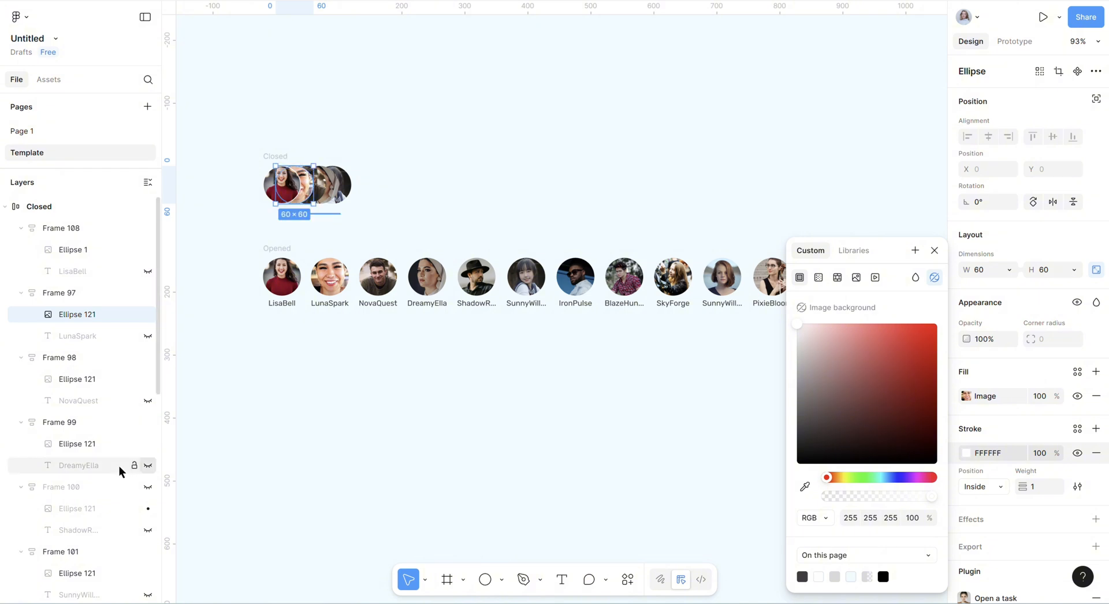
- Add the same white stroke to the third and fourth avatar photos, then select both rows
click(70, 378)
click(971, 432)
click(966, 453)
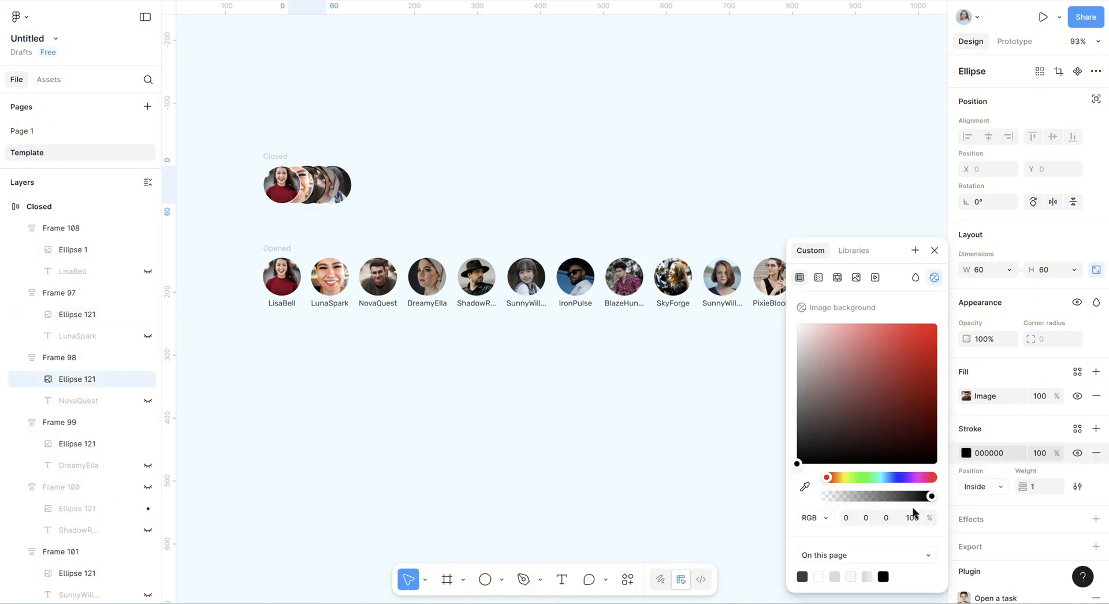
click(818, 577)
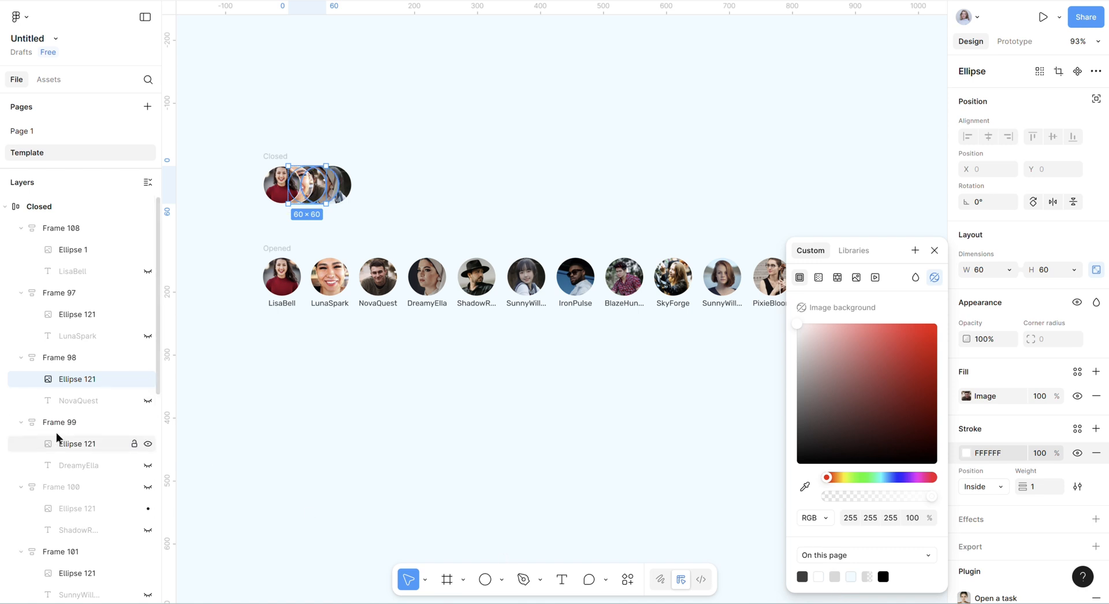
click(61, 446)
click(969, 429)
click(966, 452)
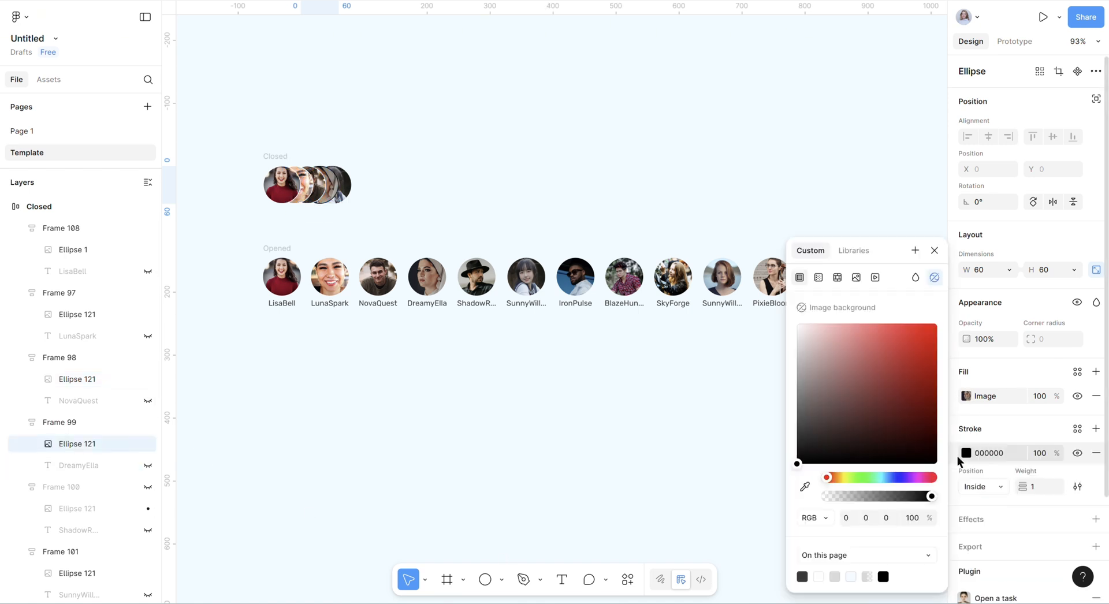
click(818, 577)
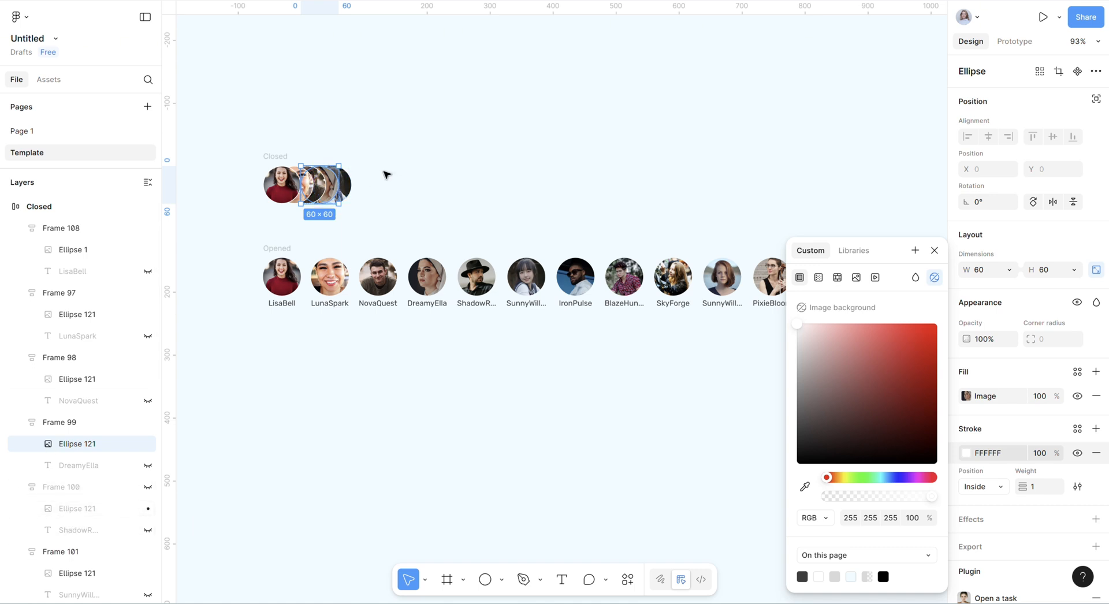
drag(229, 127, 820, 336)
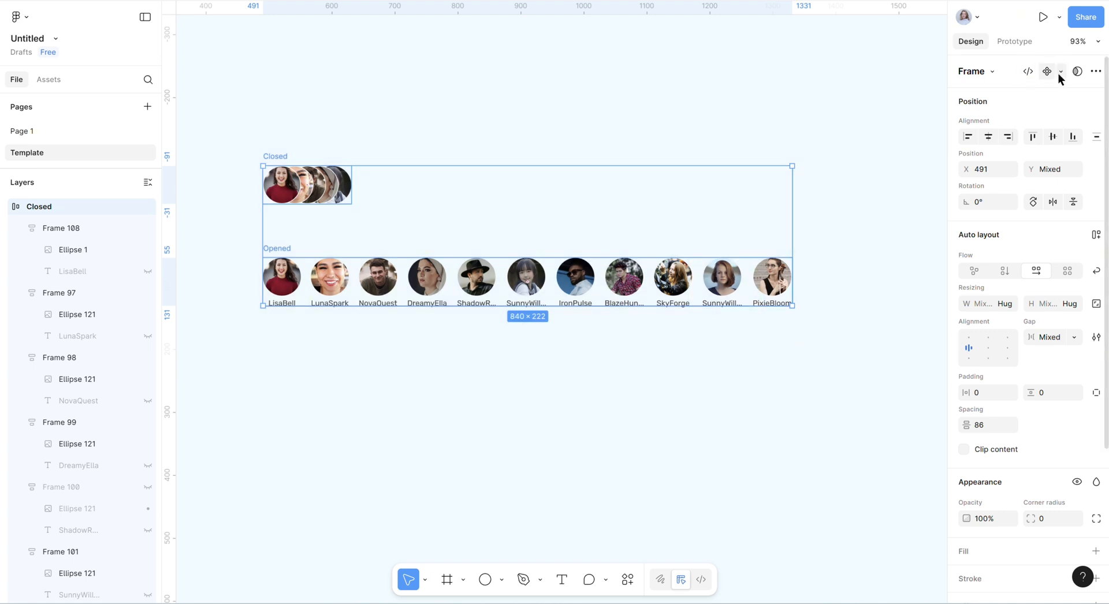
- Combine the Closed and Opened rows into Component 1 variants, linking Closed to Opened on click
click(1059, 72)
click(1031, 127)
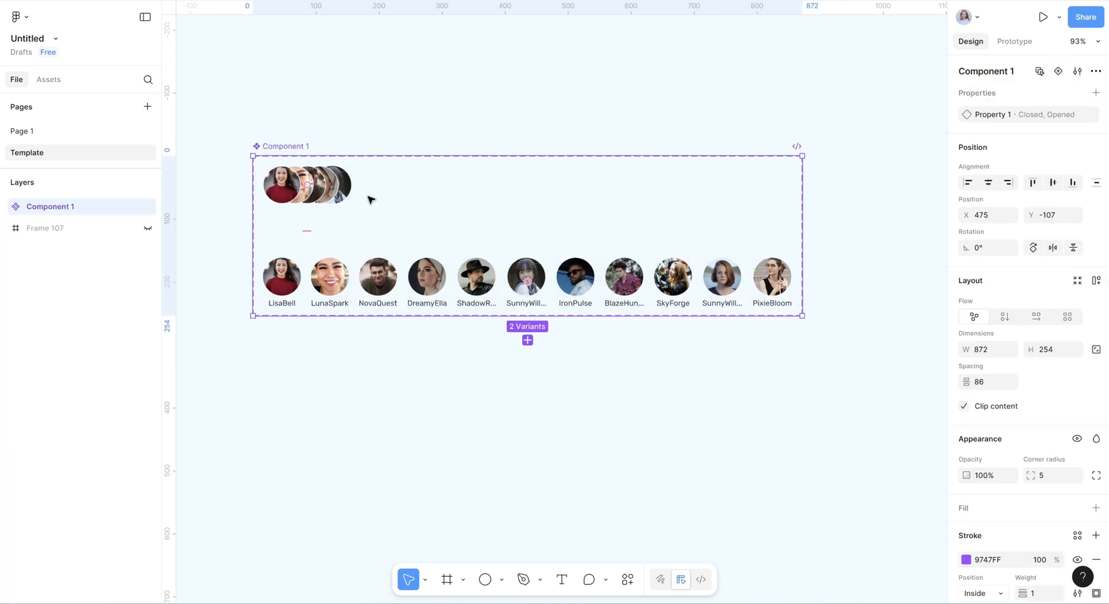
click(310, 200)
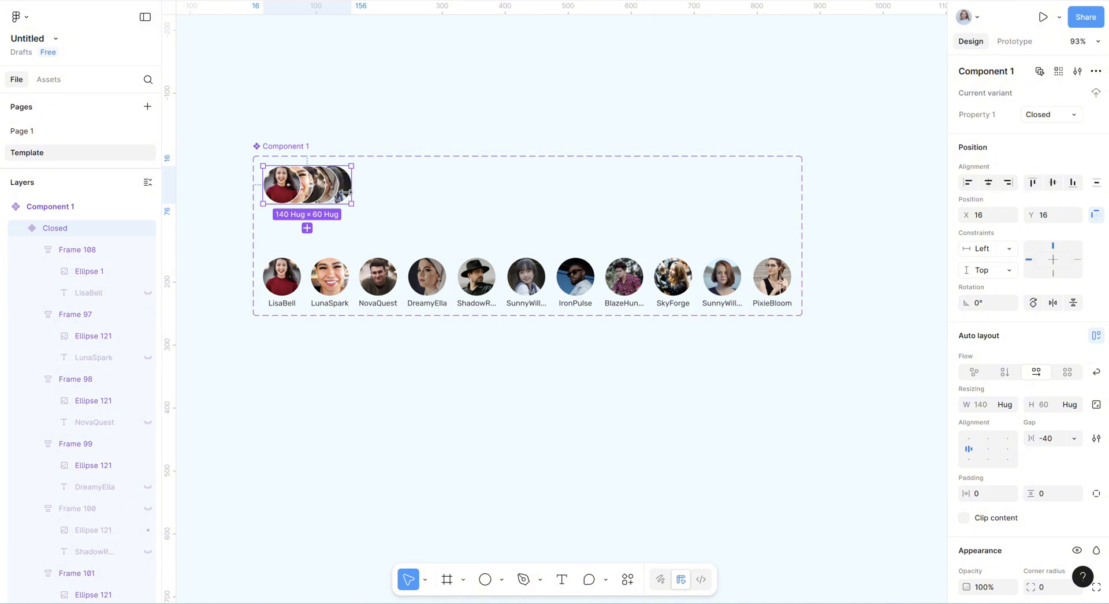
click(1014, 41)
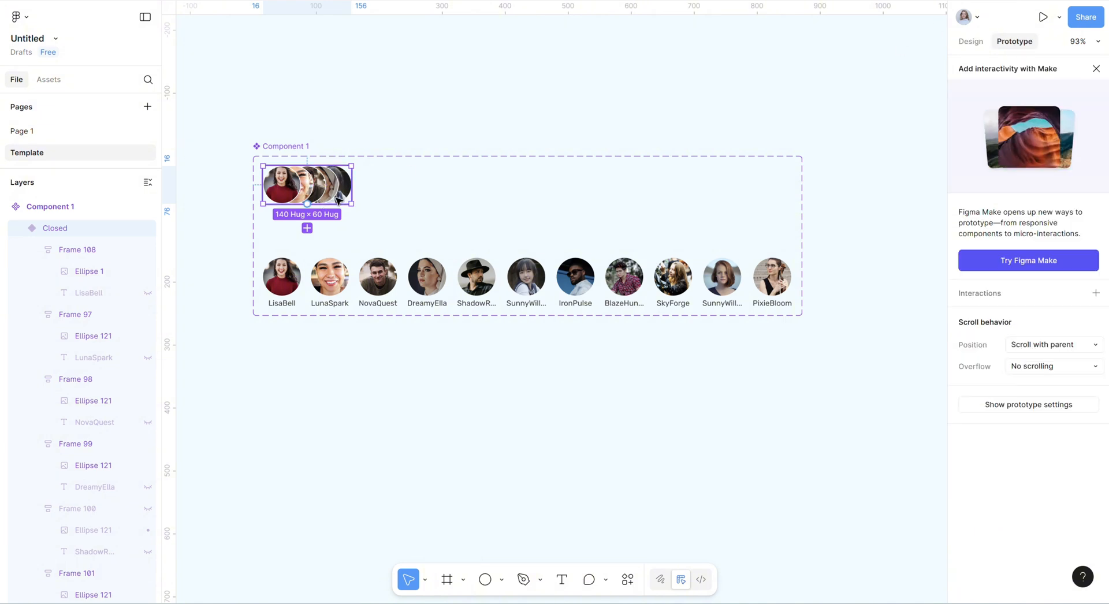
drag(352, 184, 485, 268)
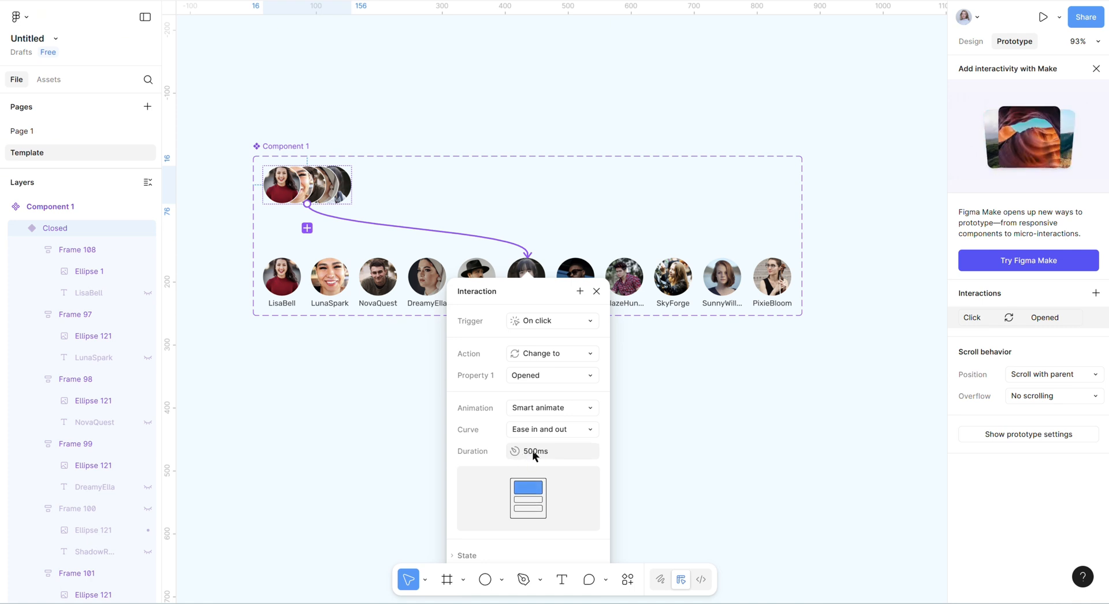
- Link the Opened avatar row back to Closed: On click, Change to Closed, Smart animate 500ms
click(670, 427)
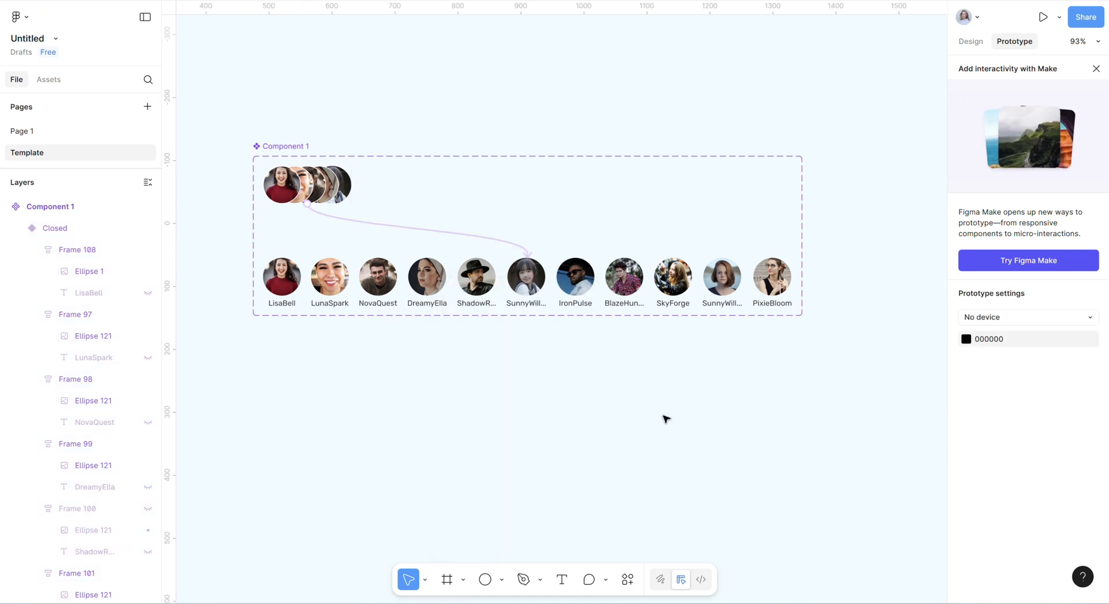
click(543, 261)
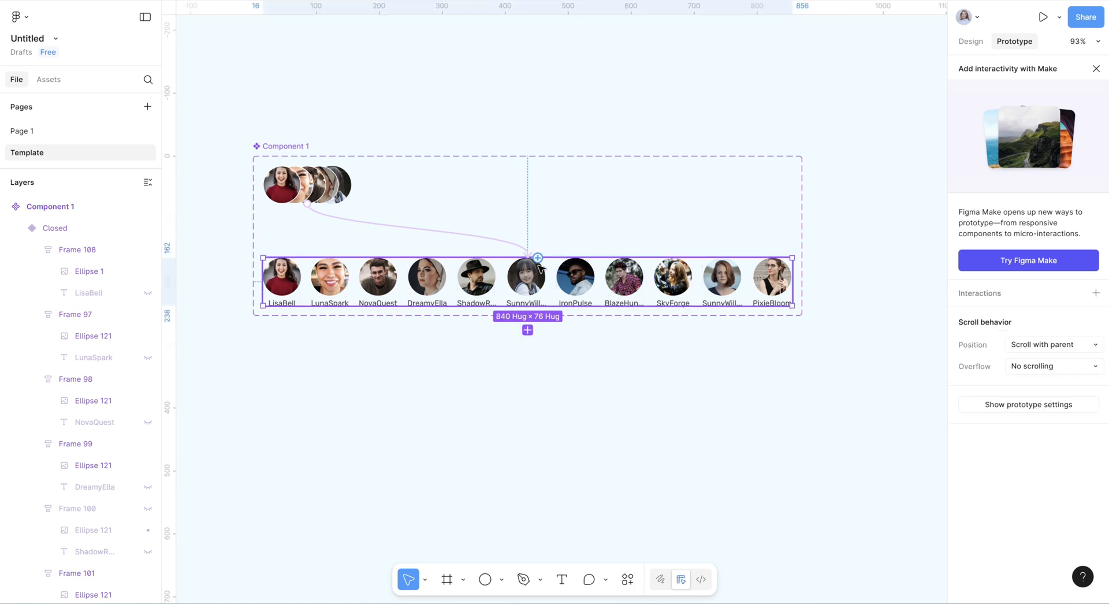
drag(538, 258, 311, 212)
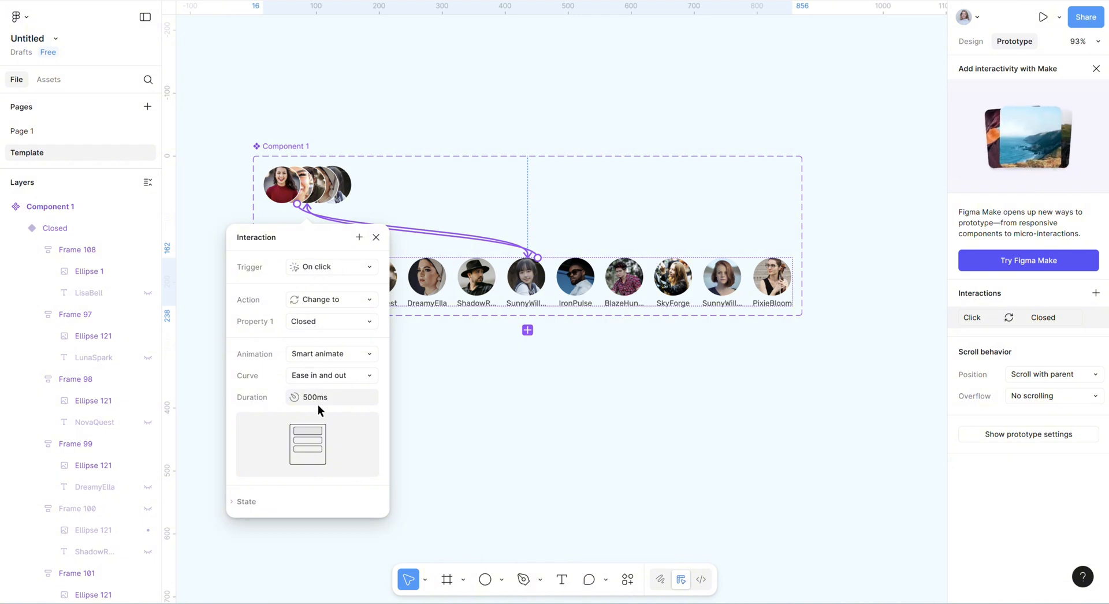
click(489, 427)
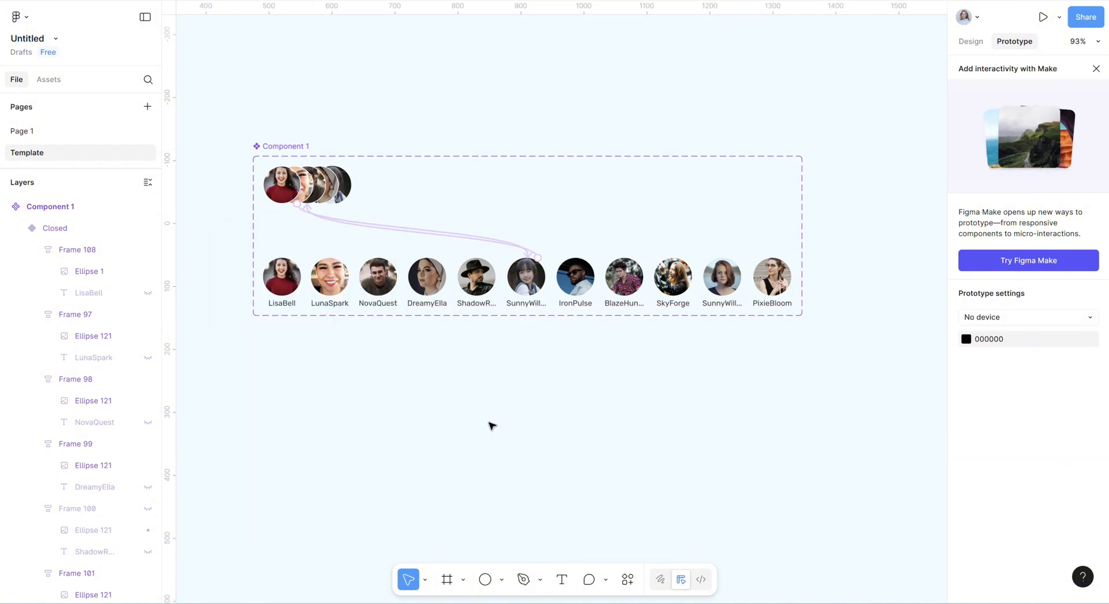
click(503, 272)
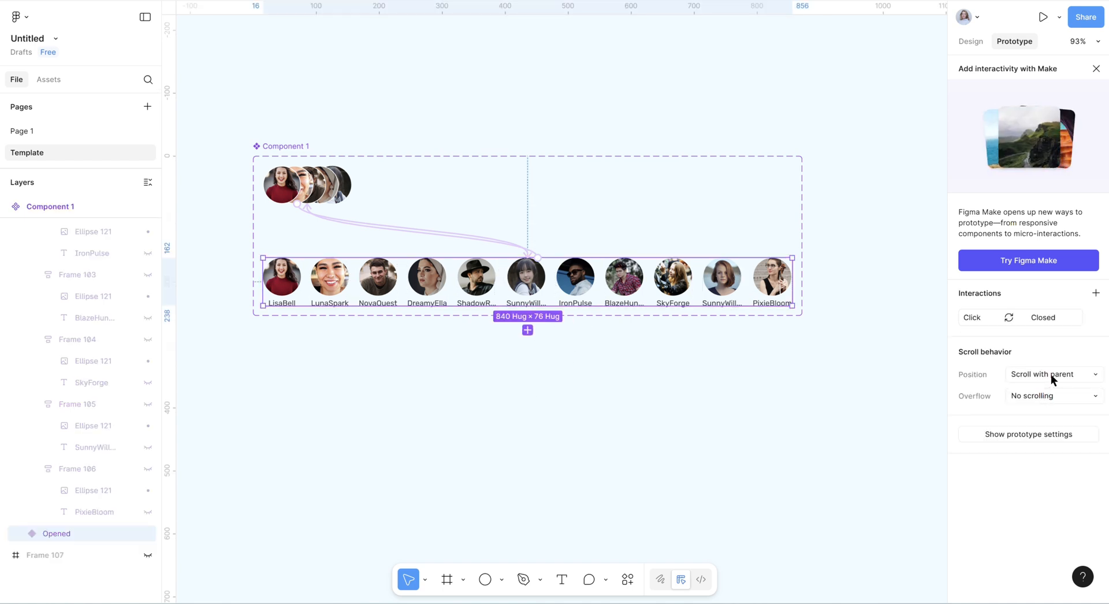
- Set the Opened avatar row's overflow scrolling to Horizontal and return to Design properties
click(1048, 395)
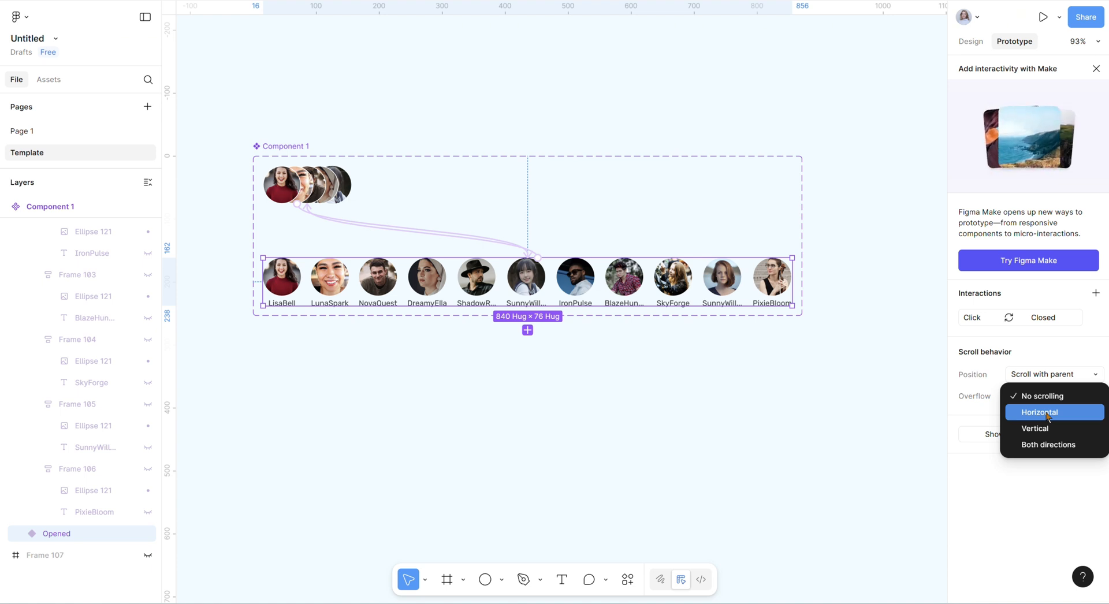
click(1047, 412)
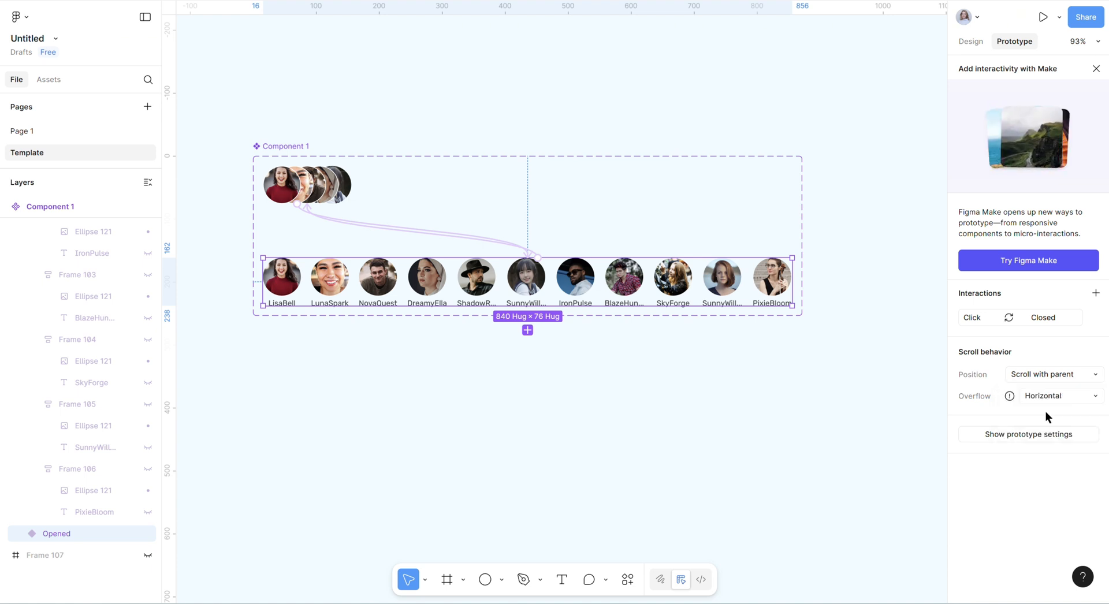
click(974, 42)
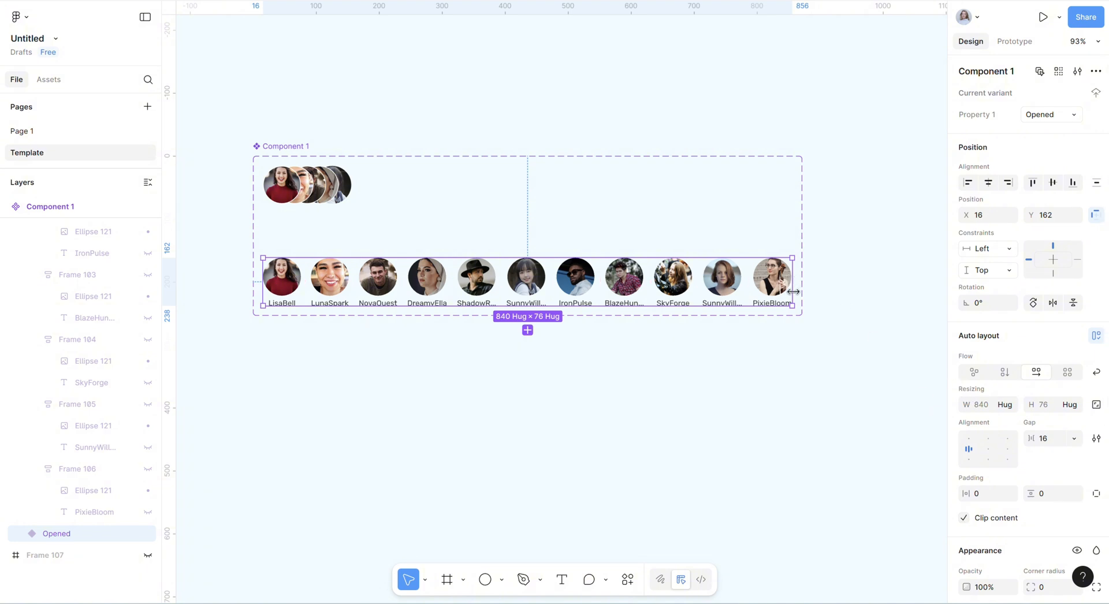
- Resize the Opened avatar row to a fixed 393 px width so the sixth avatar is clipped
drag(791, 290, 513, 305)
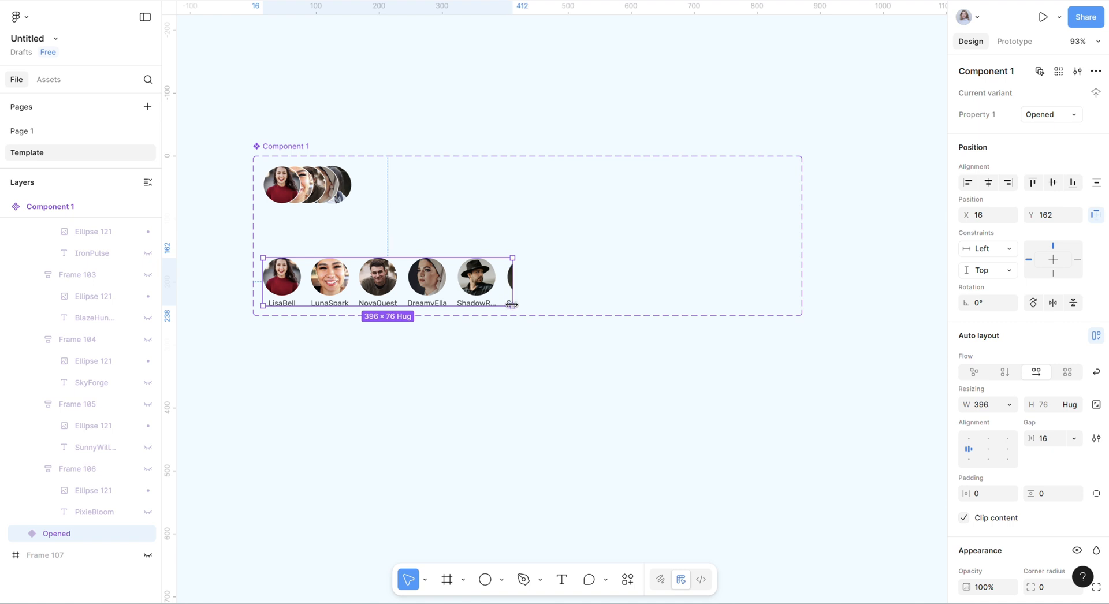
drag(512, 305, 510, 305)
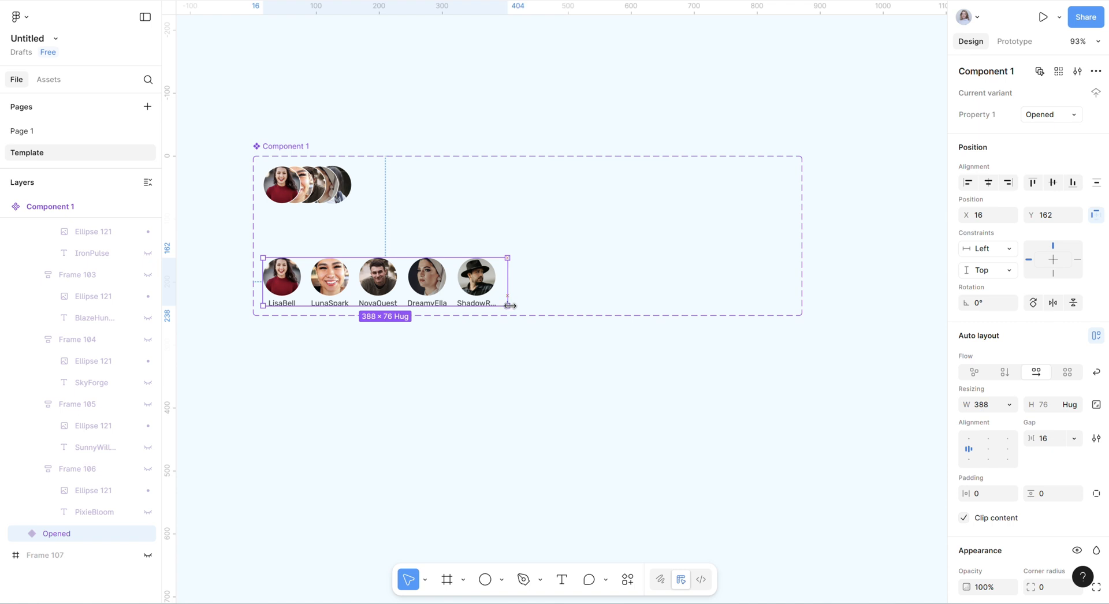
click(989, 404)
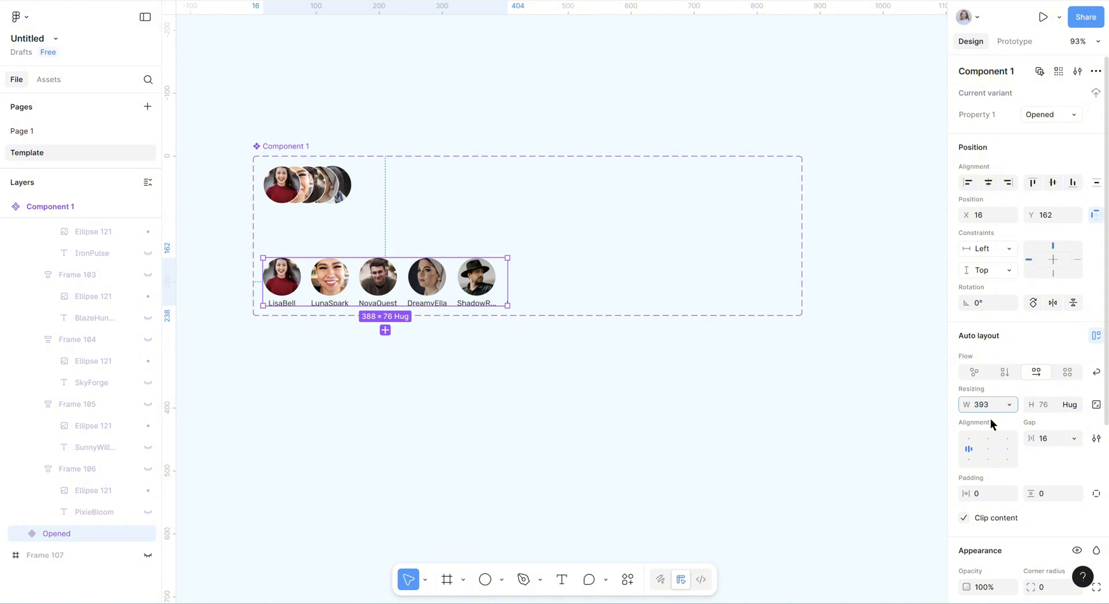
key(Return)
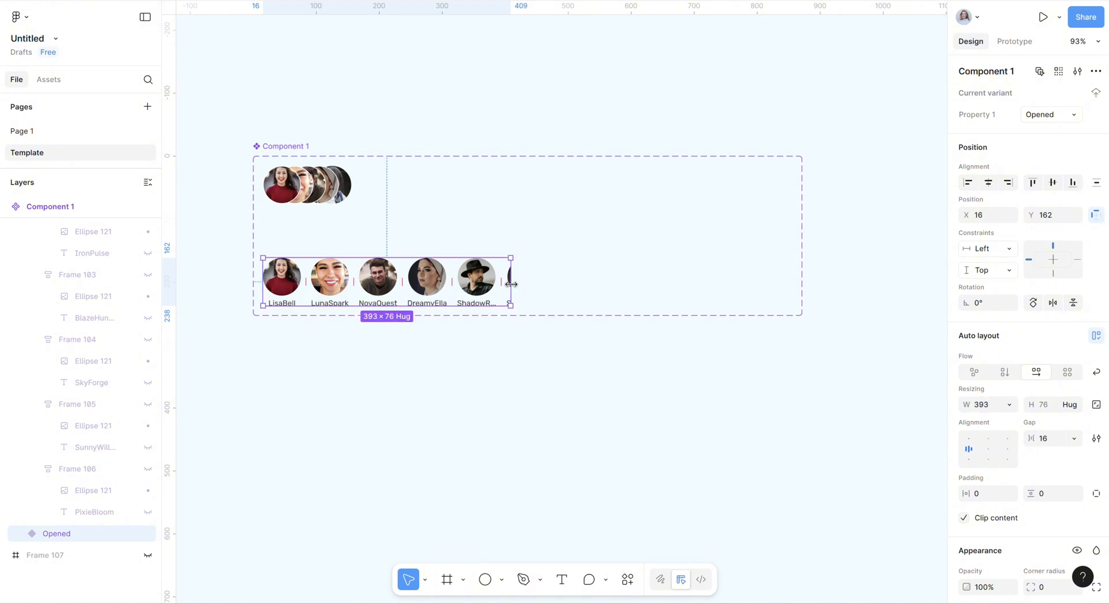
drag(513, 283, 519, 284)
click(518, 366)
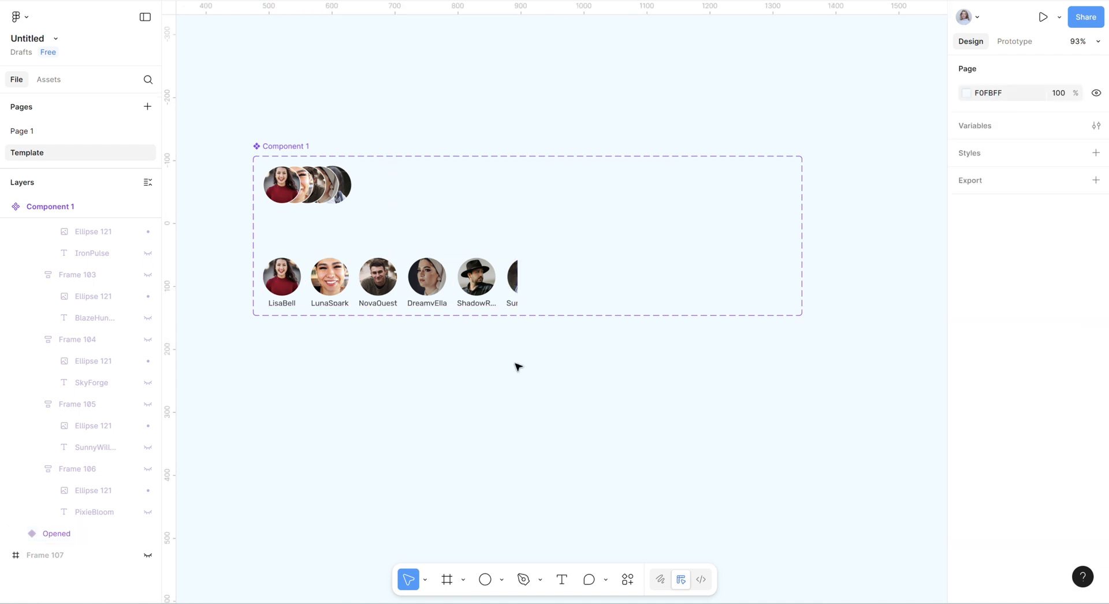
- Unhide Frame 107 in Layers and move it just below the Component 1 variant set
click(285, 149)
drag(663, 391, 610, 349)
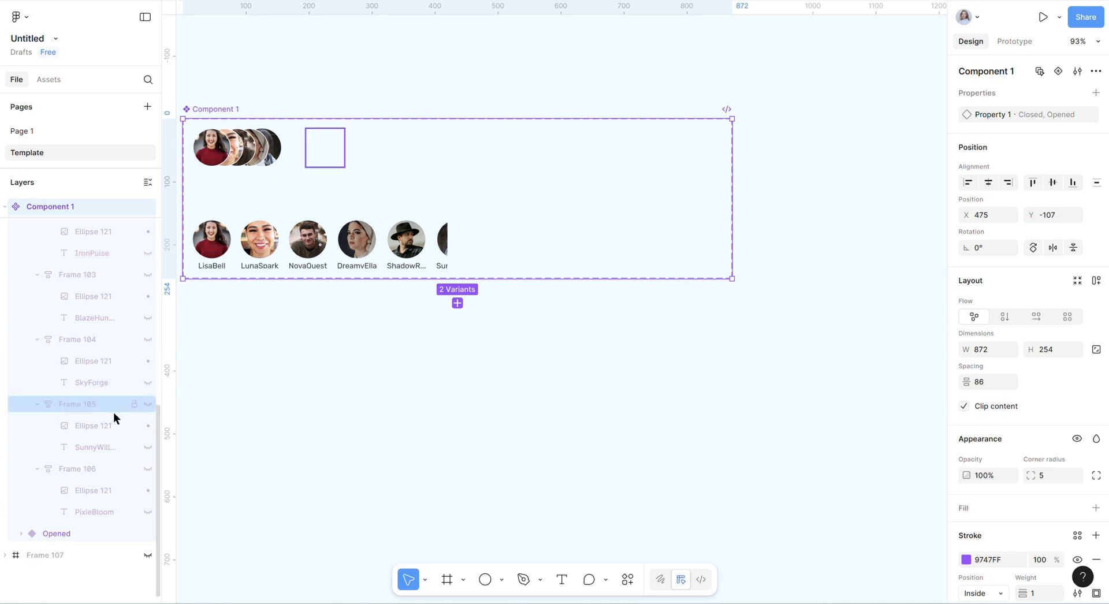
scroll(75, 307, up, 6)
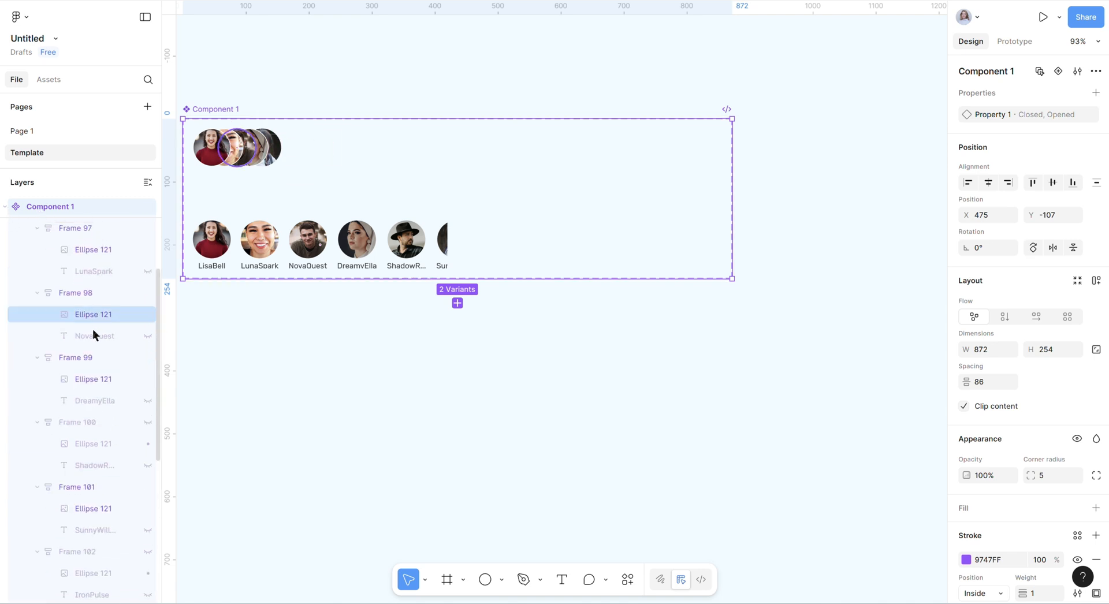
click(5, 208)
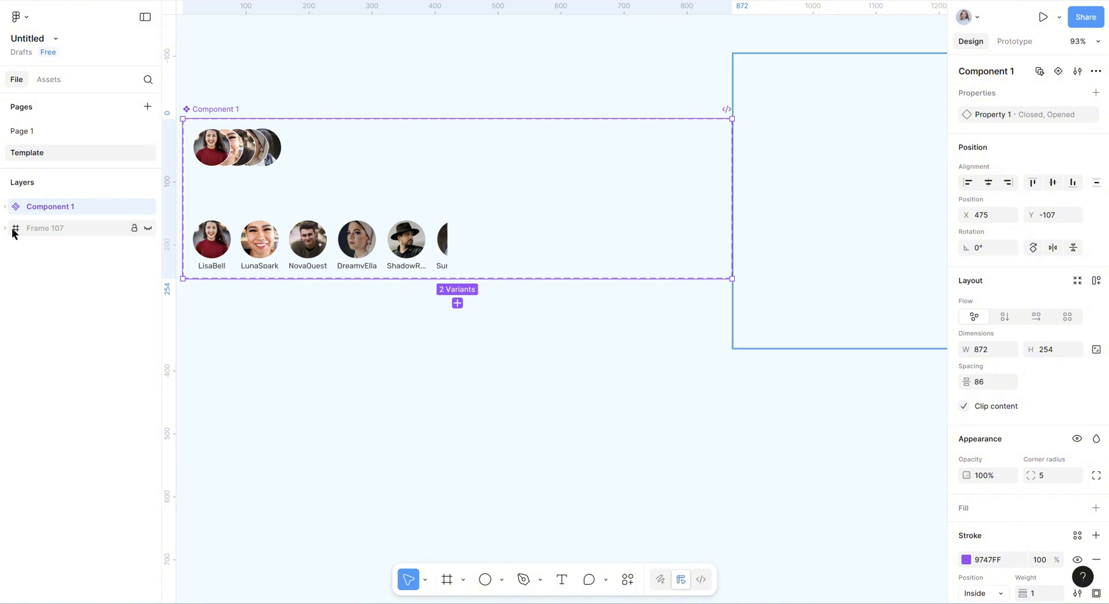
click(148, 229)
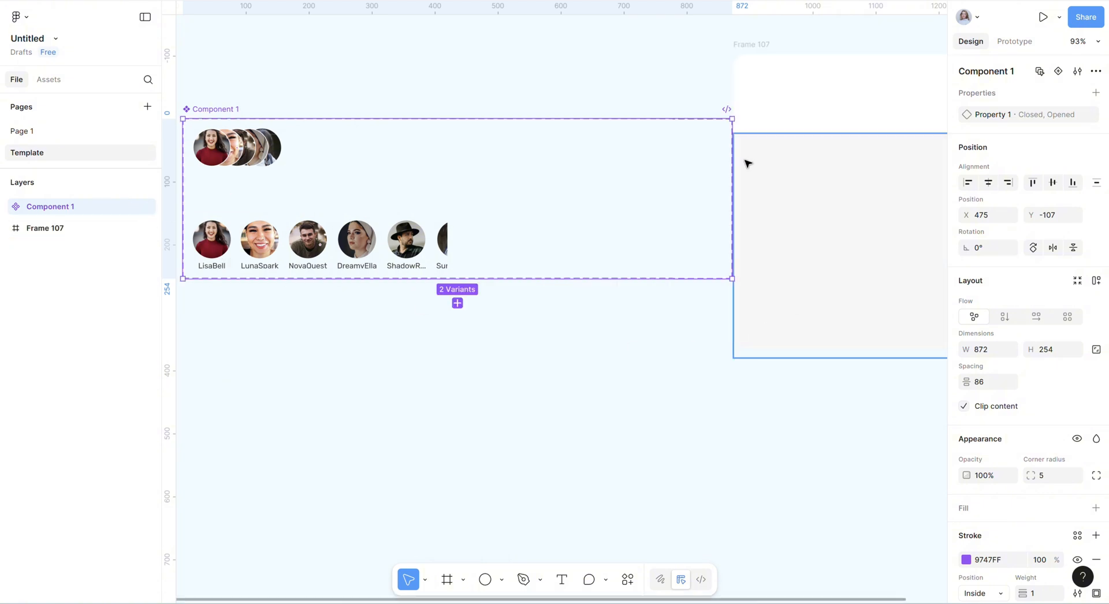
drag(742, 49, 346, 294)
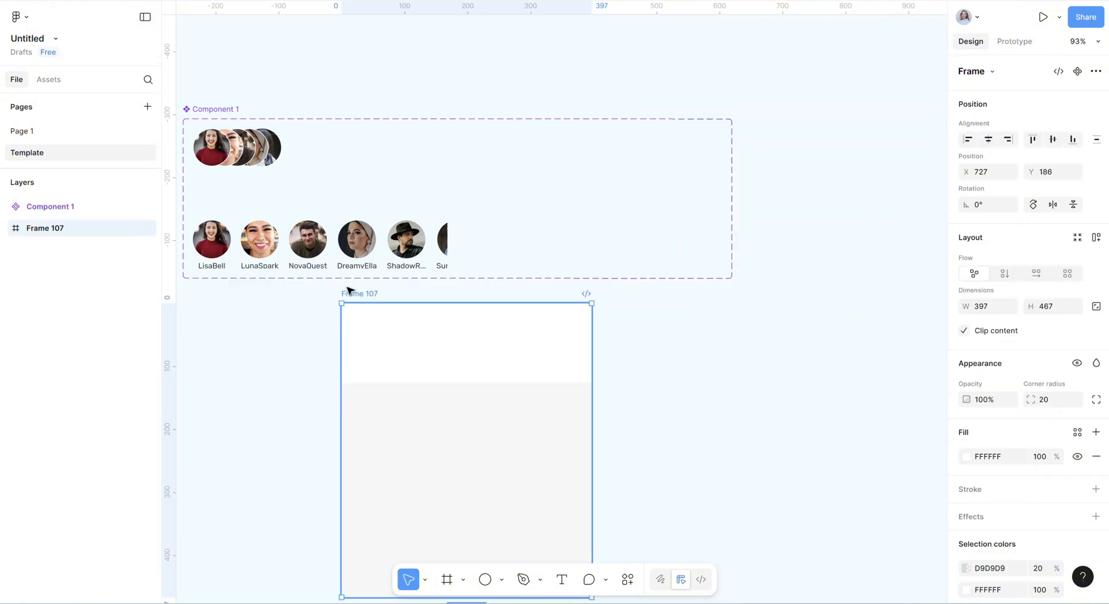
scroll(446, 119, down, 3)
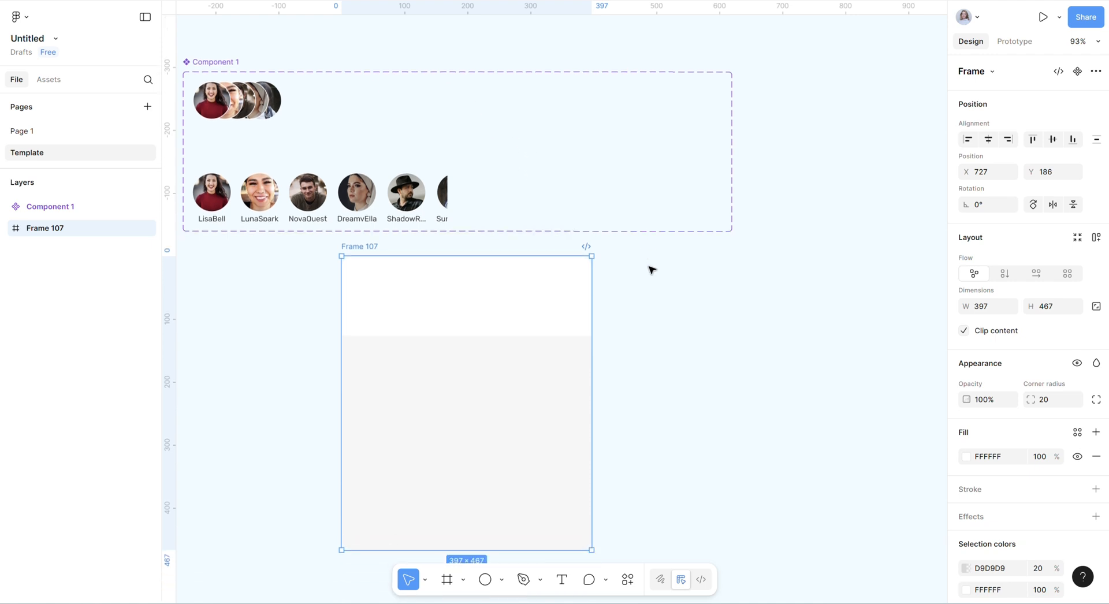
drag(673, 287, 773, 285)
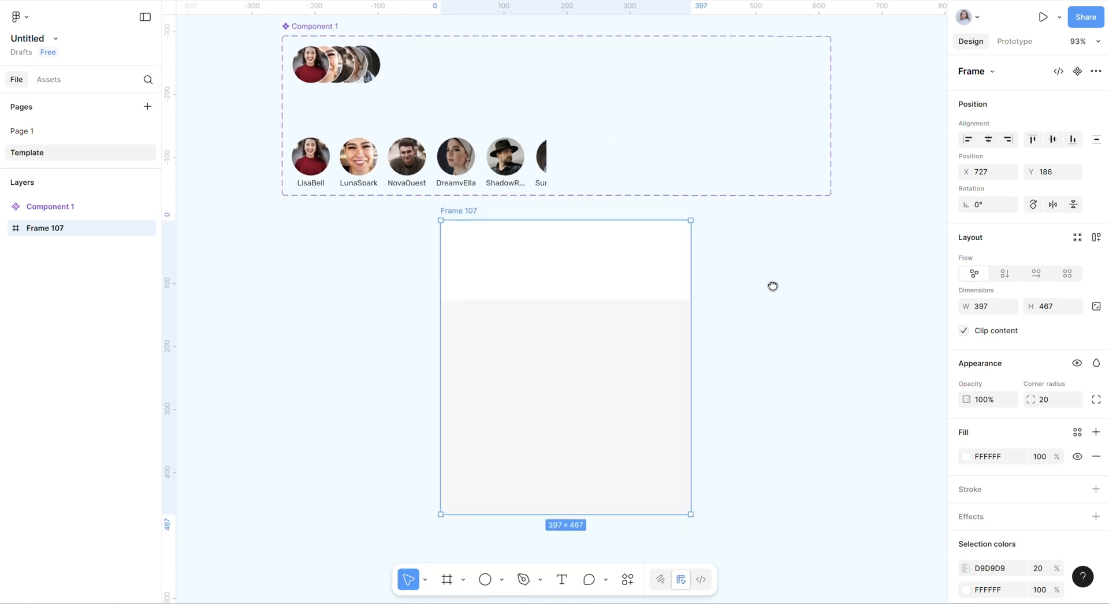
- Drag a Component 1 instance from Assets into Frame 107
click(47, 81)
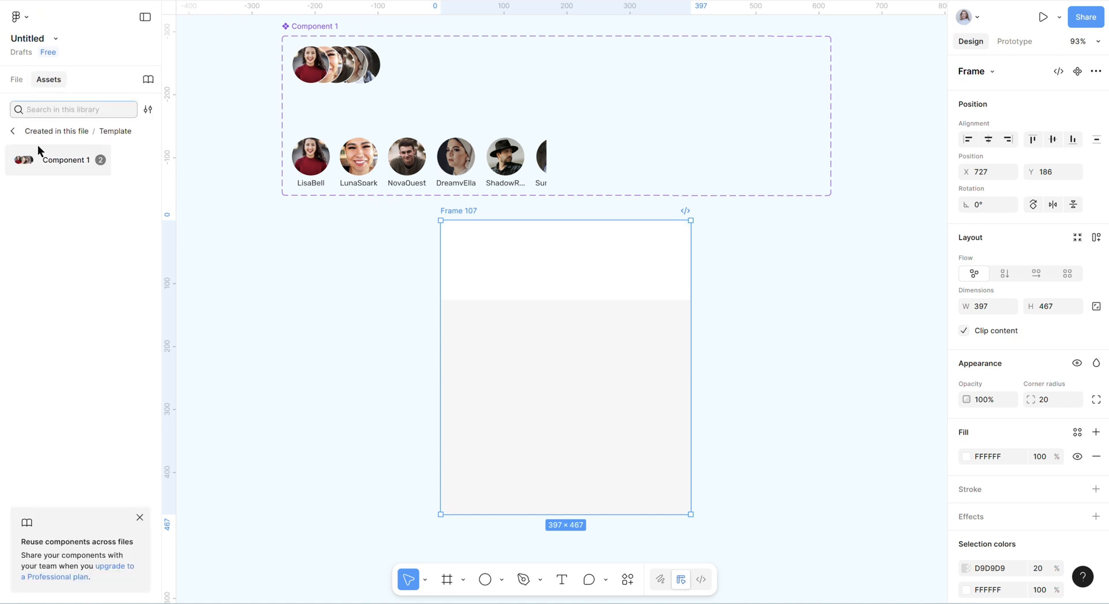
drag(23, 160, 480, 258)
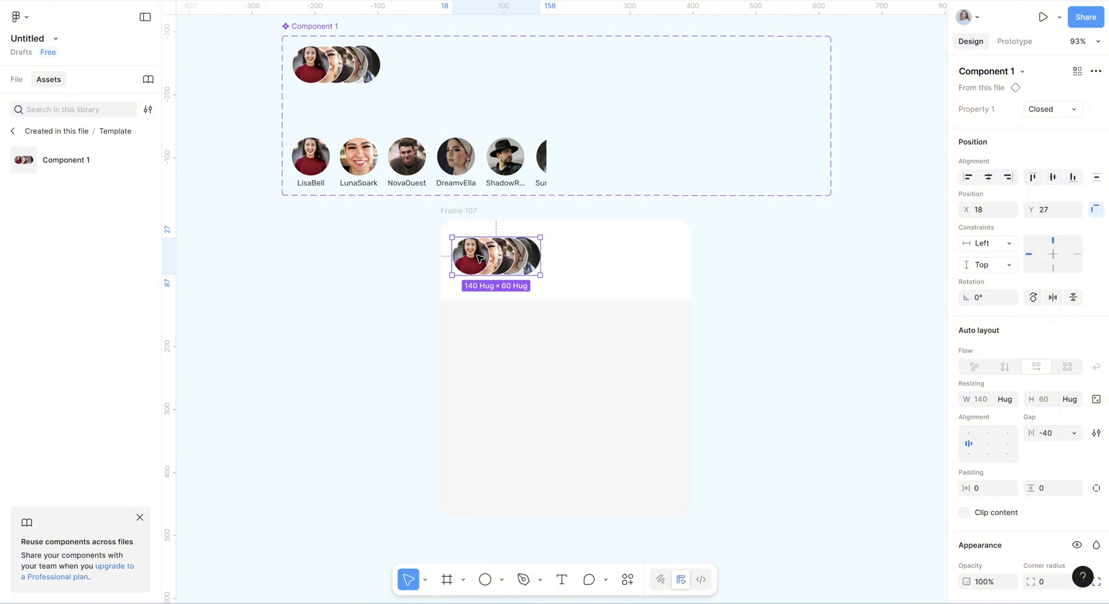
scroll(543, 516, up, 3)
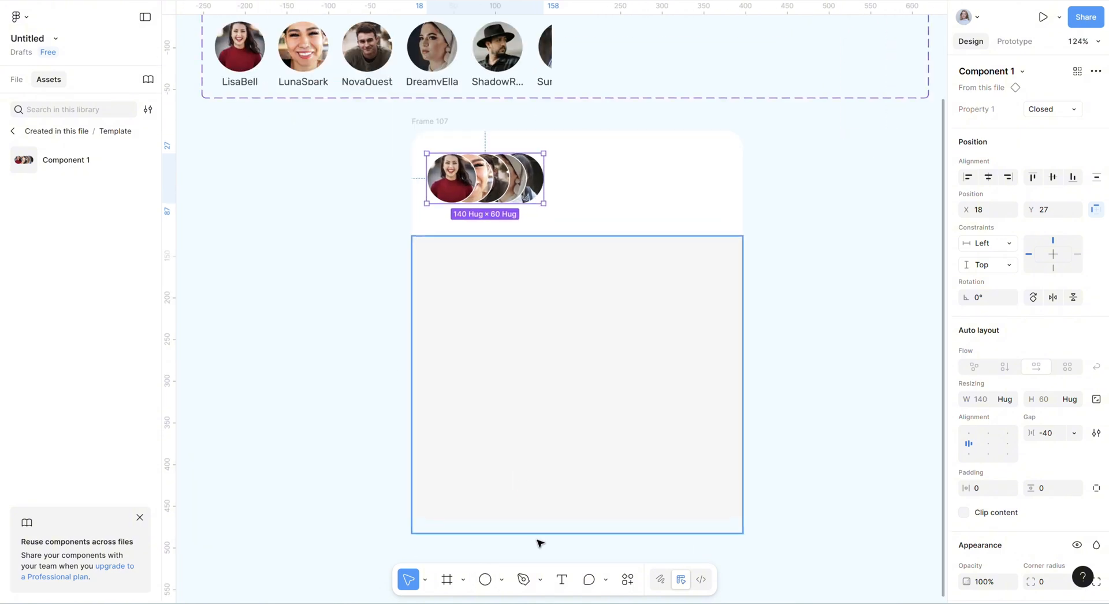
- Use a 24×24 measuring square and an x 24 guide to position the instance at X 24, Y 24
click(501, 580)
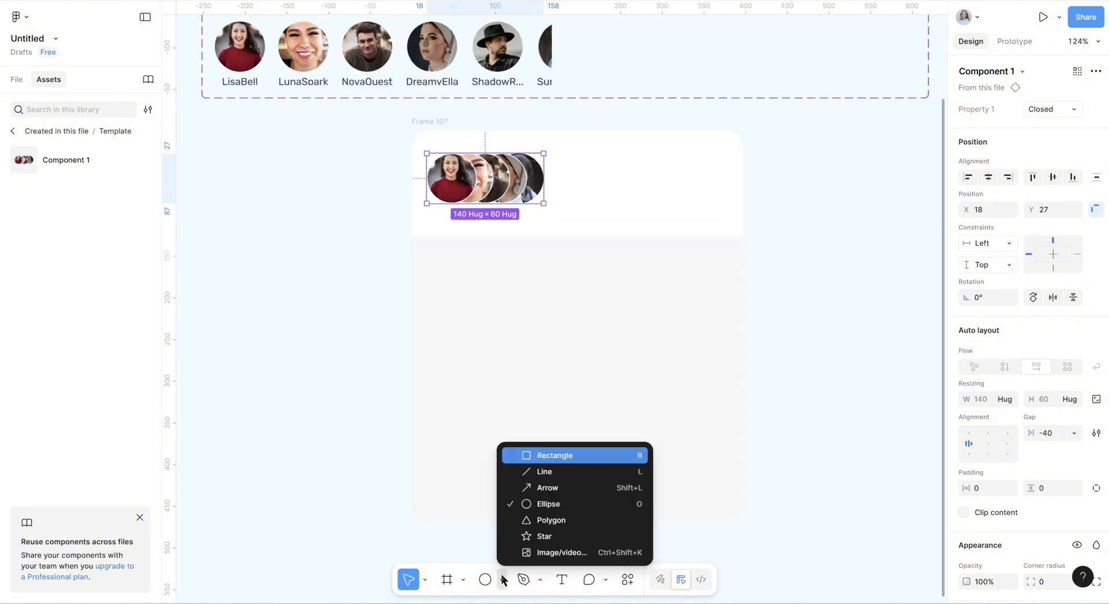
click(534, 455)
drag(411, 326, 432, 349)
drag(171, 387, 432, 376)
click(443, 188)
drag(444, 188, 450, 188)
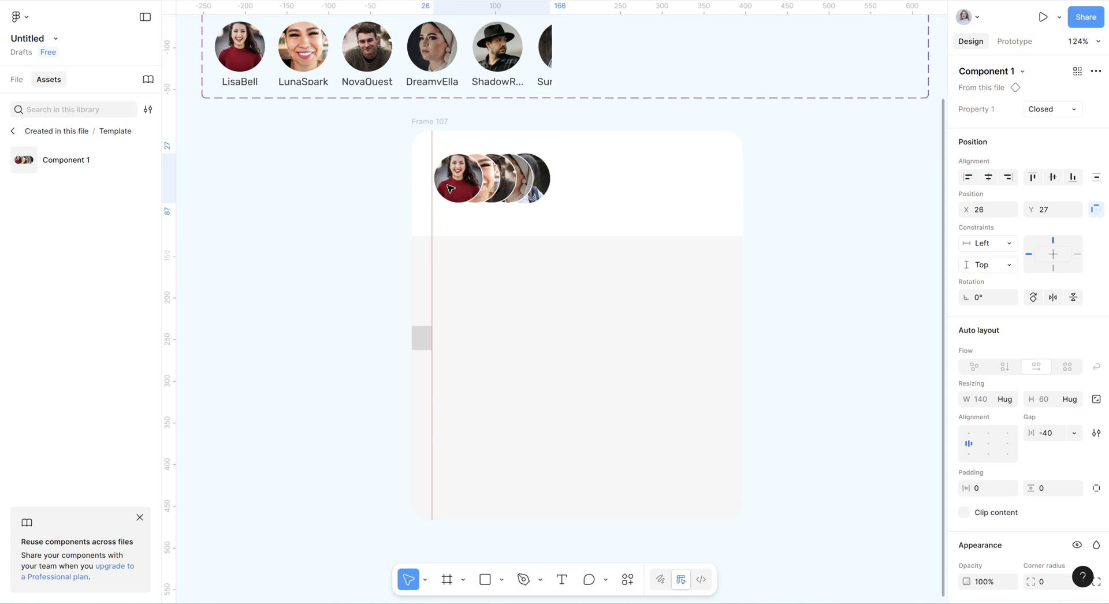
key(Left)
key(Left)
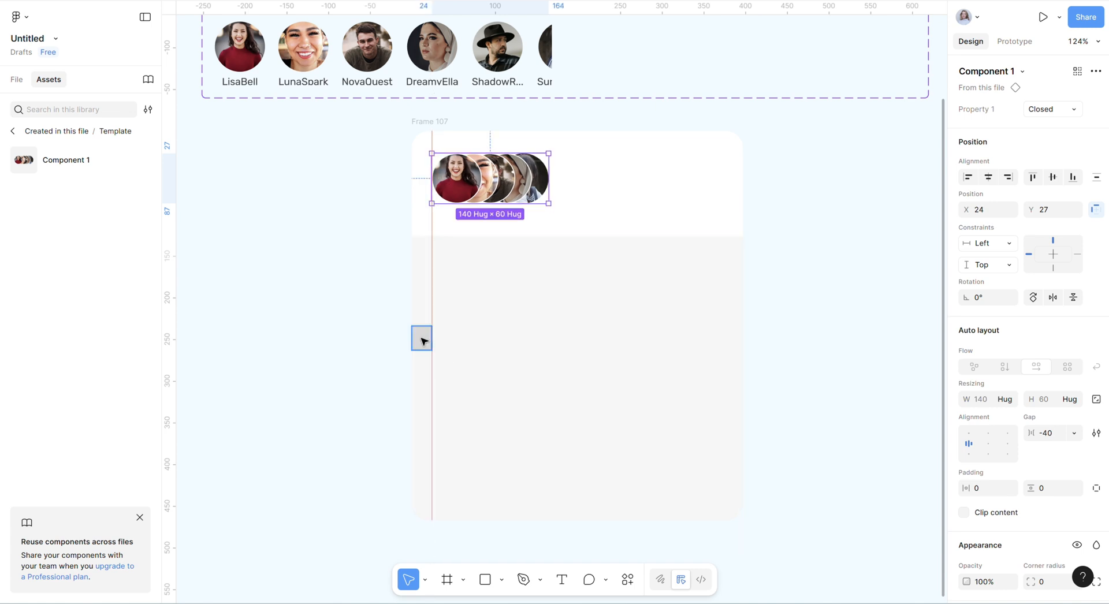
click(422, 339)
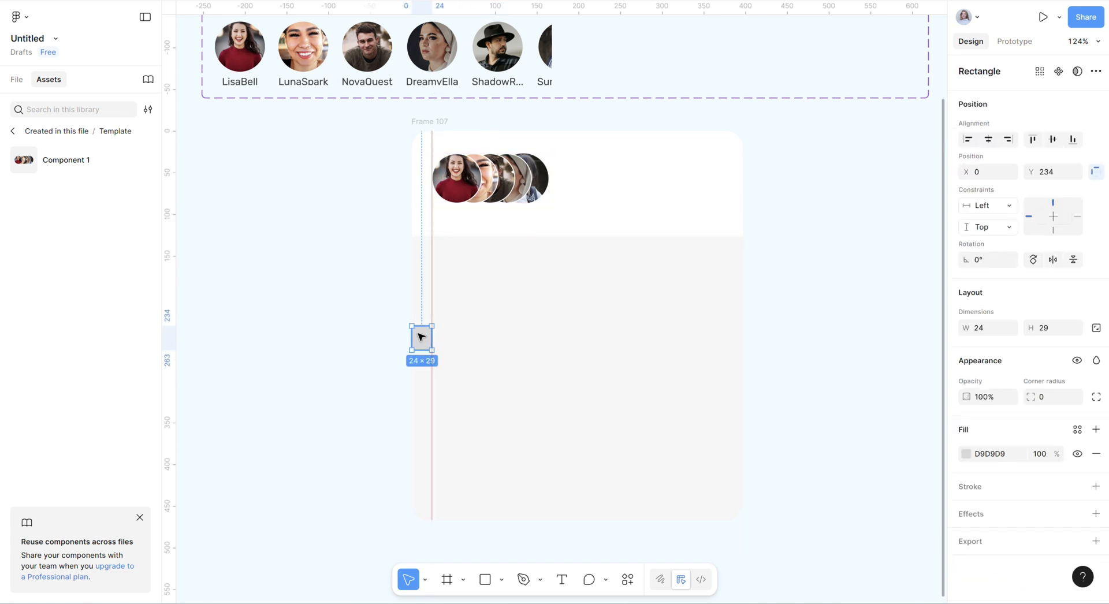
drag(426, 350, 455, 144)
click(480, 170)
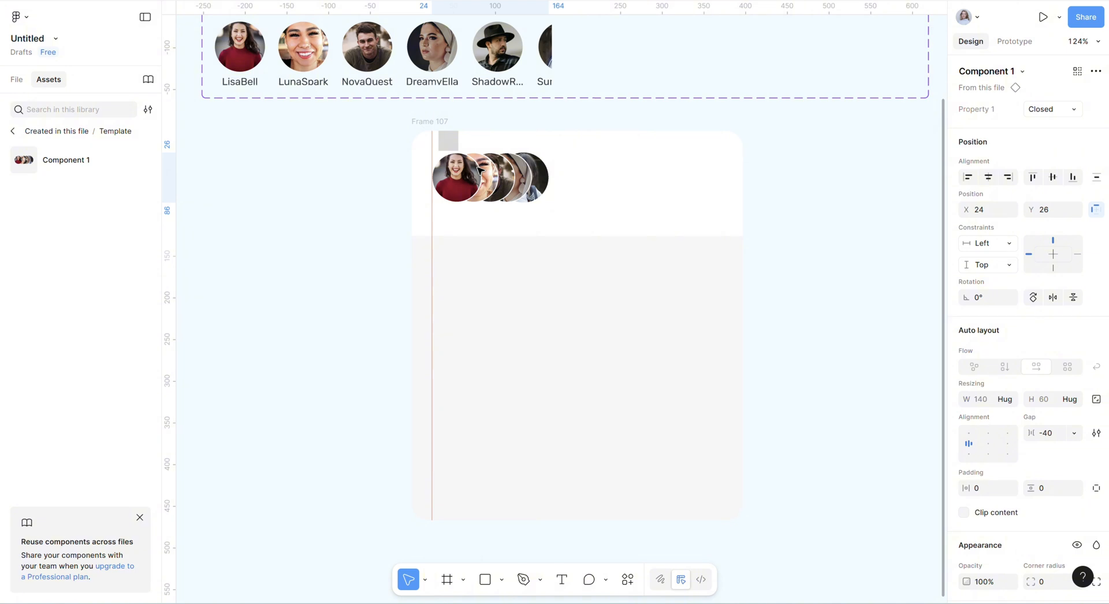
key(Up)
key(Up)
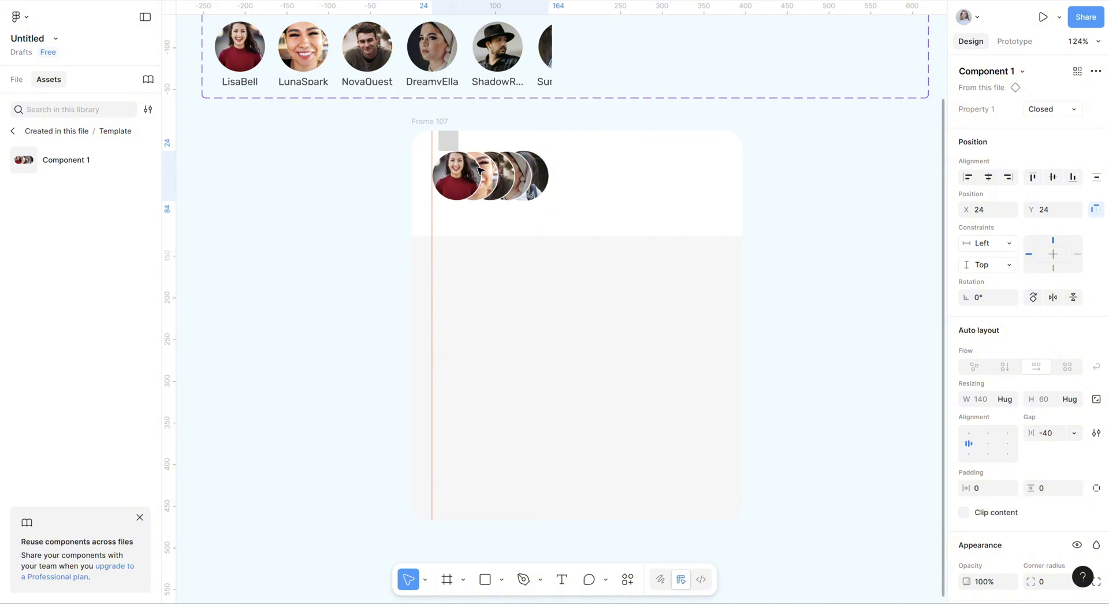
- Delete the grey measuring square and start presenting Frame 107
click(452, 145)
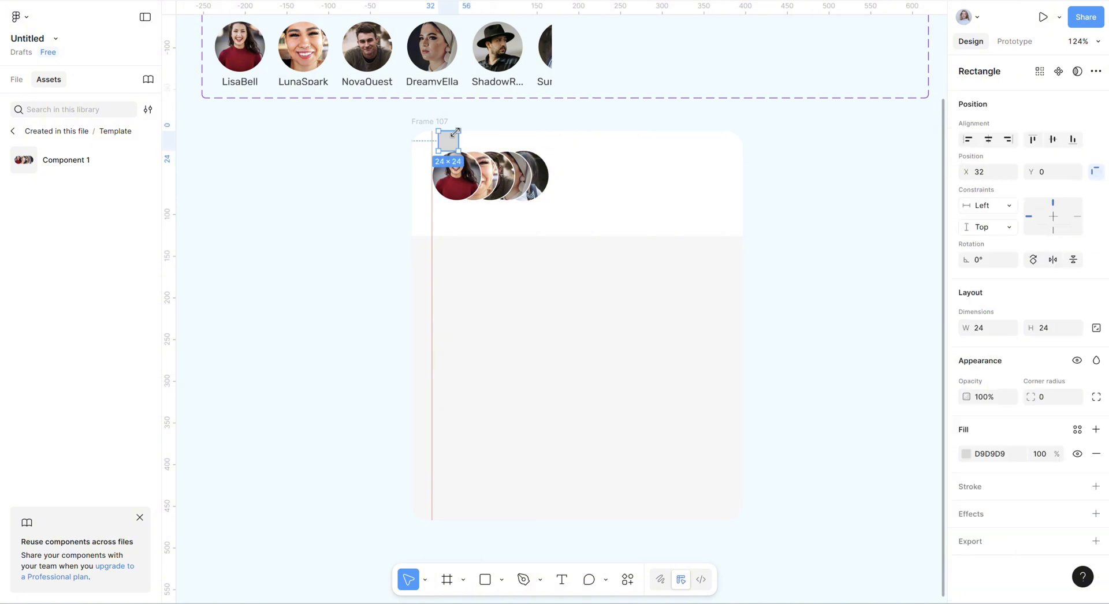
key(Delete)
click(439, 120)
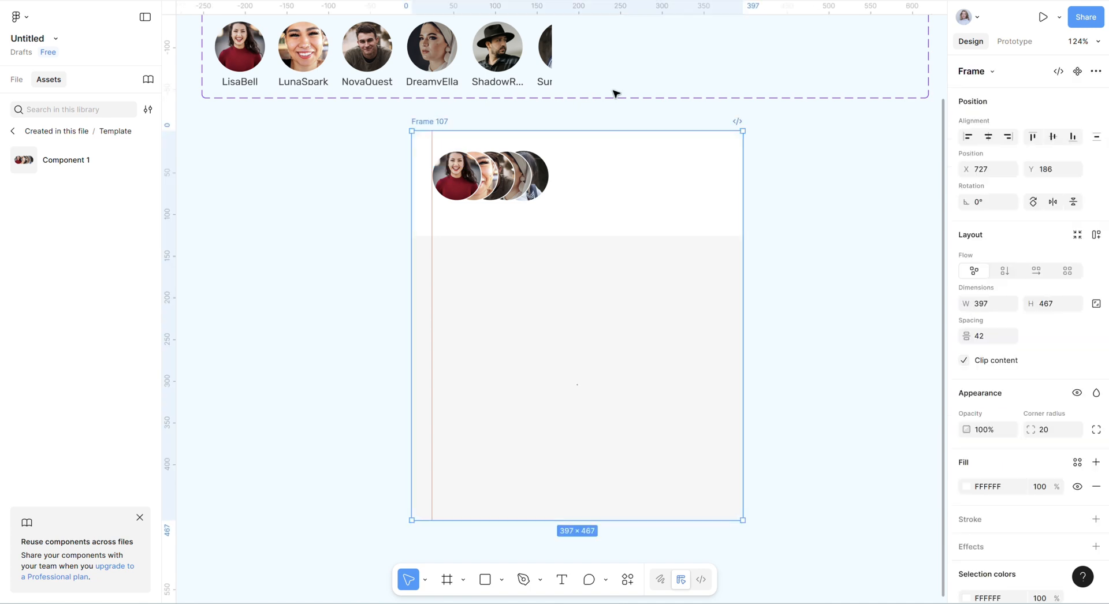
click(1041, 17)
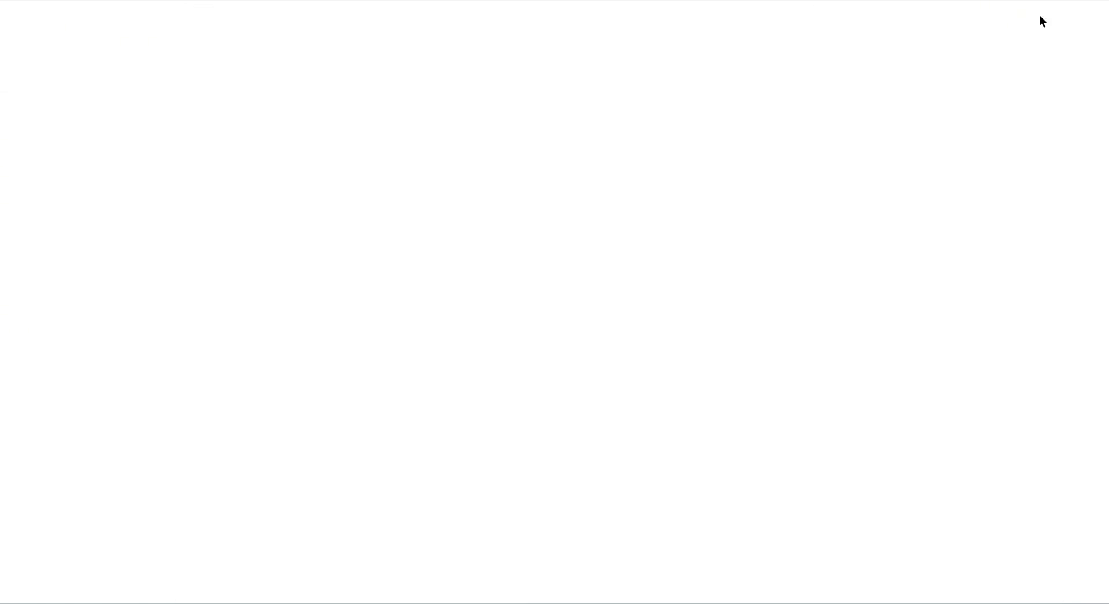